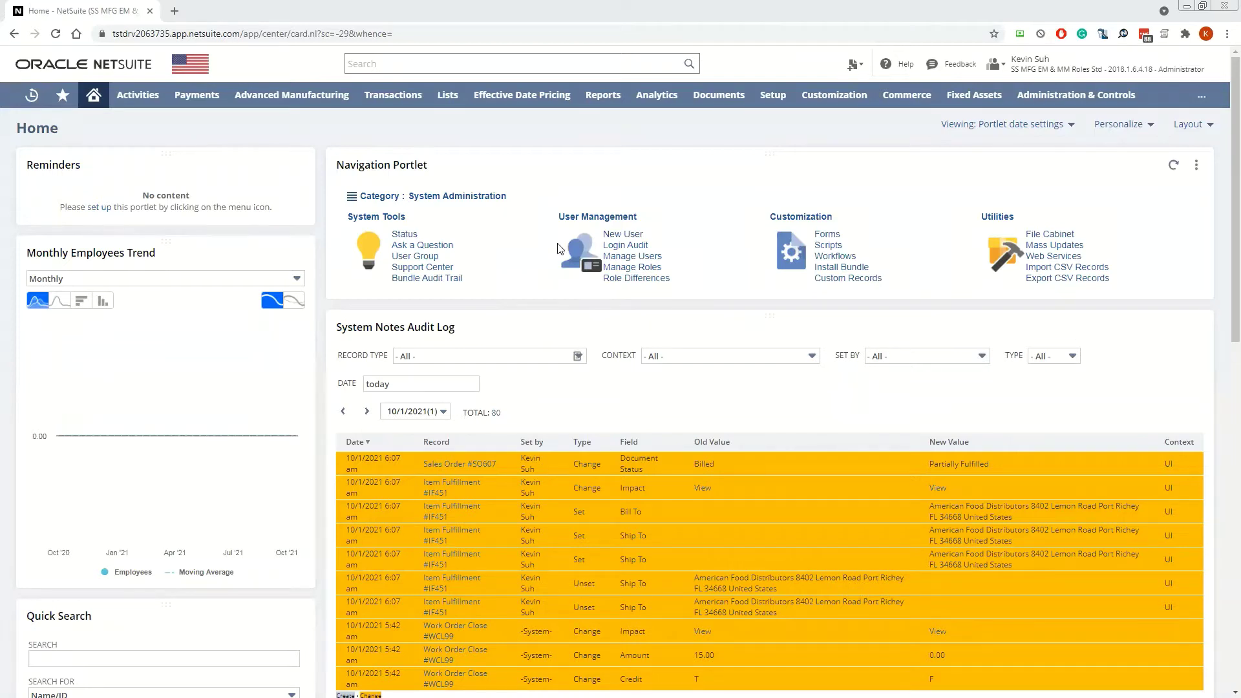
Step: Create a new saved search with the Inventory Numbers search type
mouse_move(604, 97)
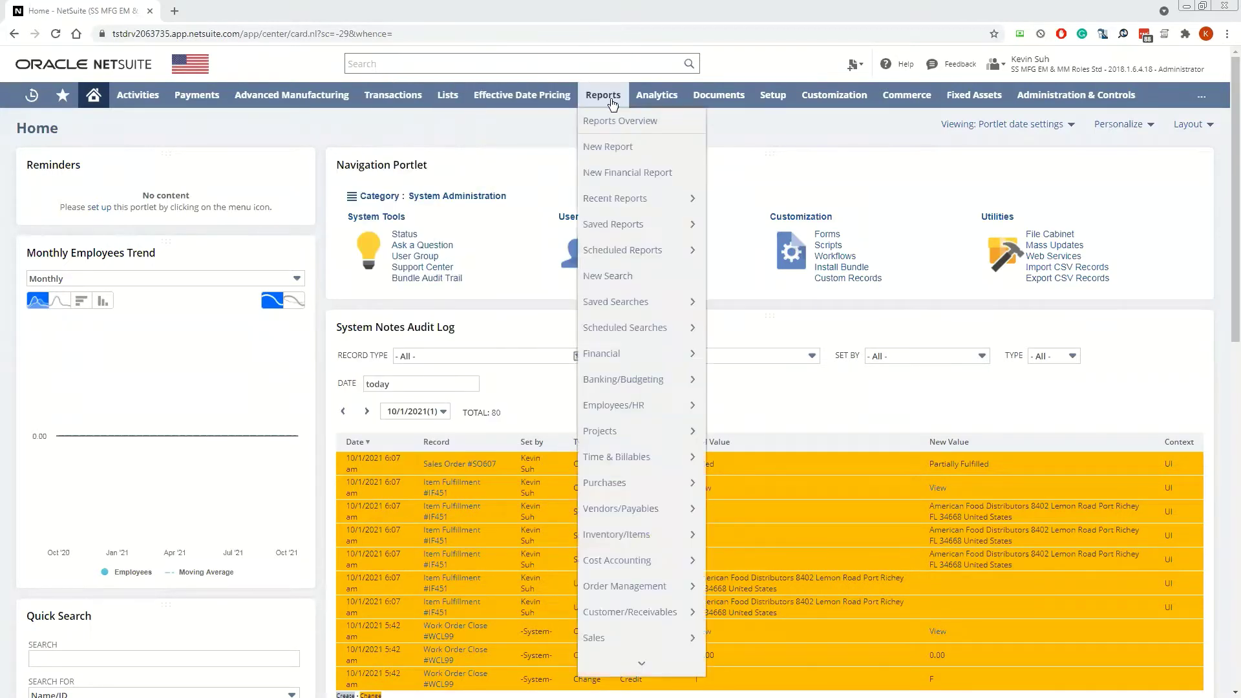
mouse_move(655, 311)
mouse_move(902, 128)
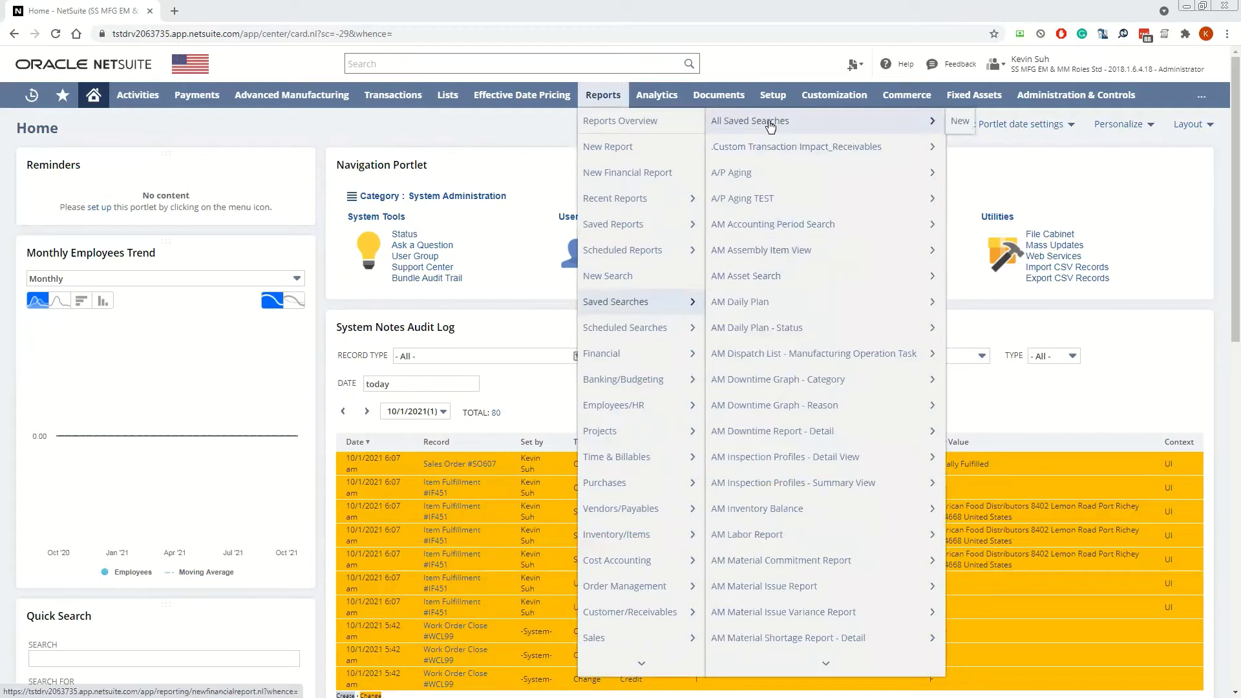
left_click(963, 126)
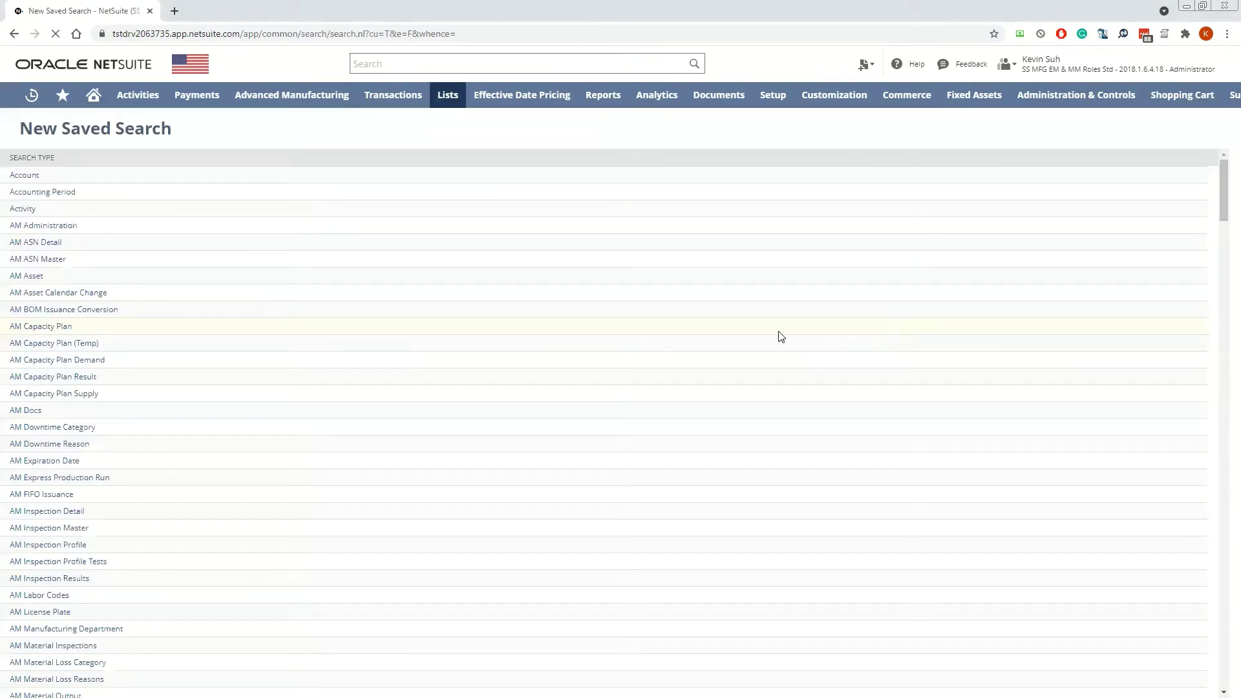
key("ctrl+f")
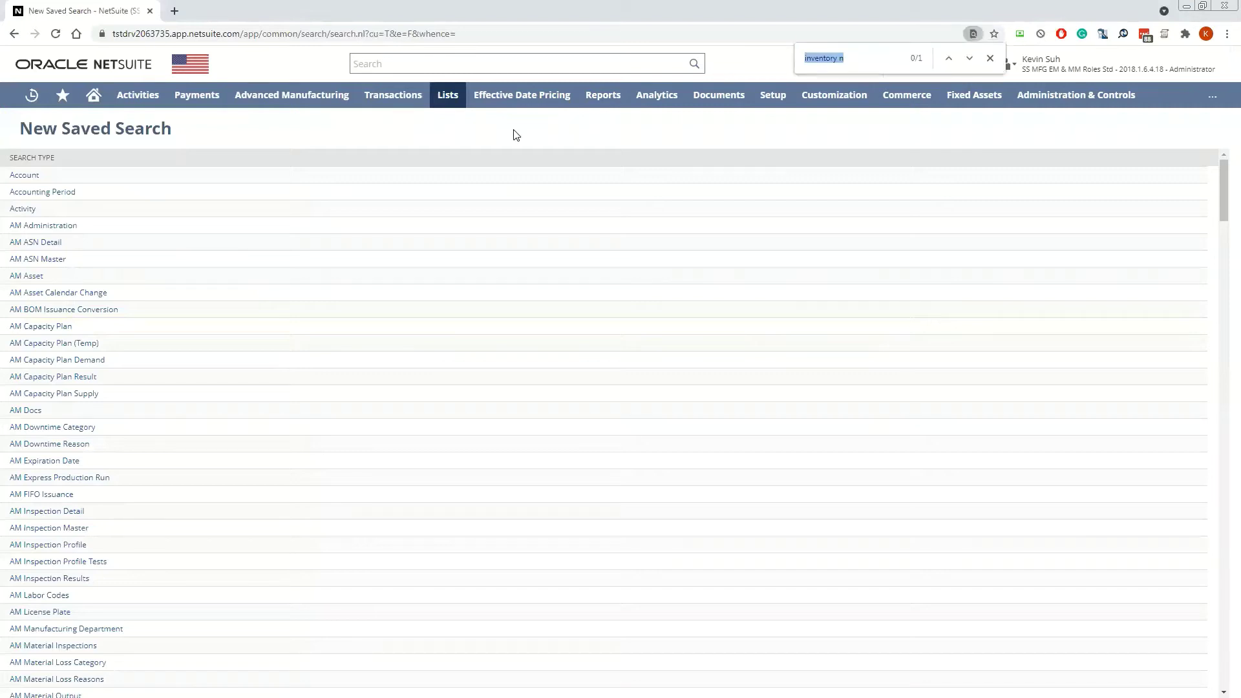
type("inventory")
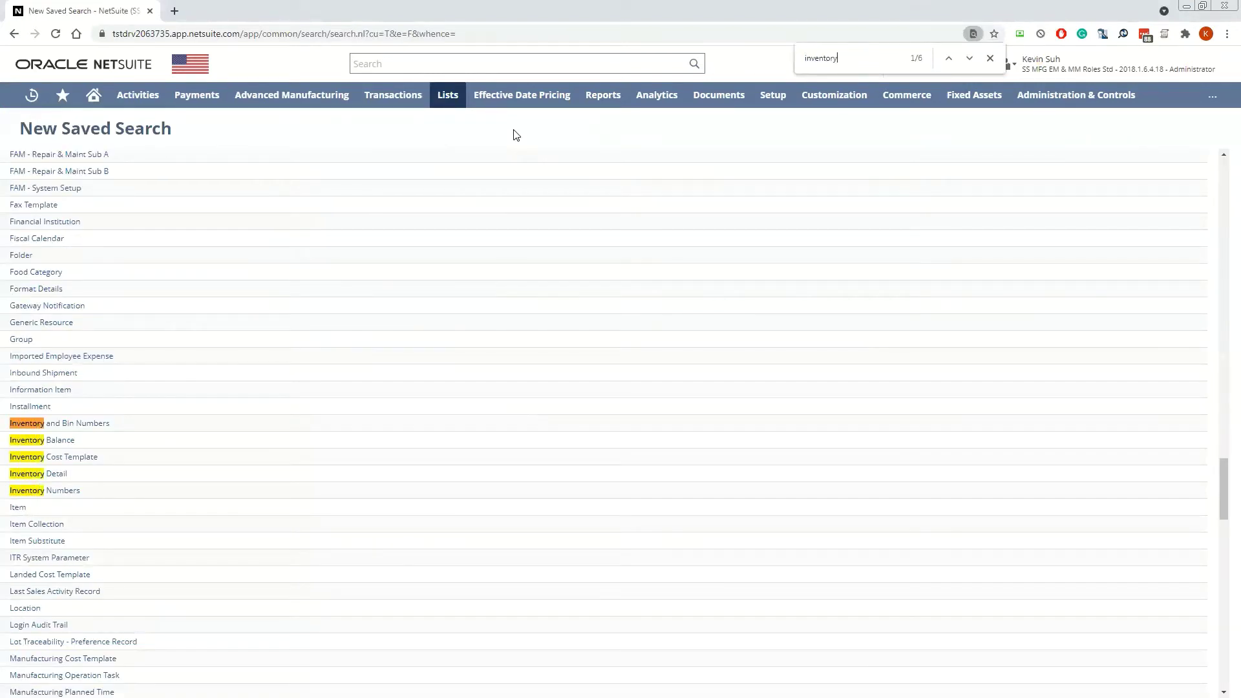
left_click(69, 491)
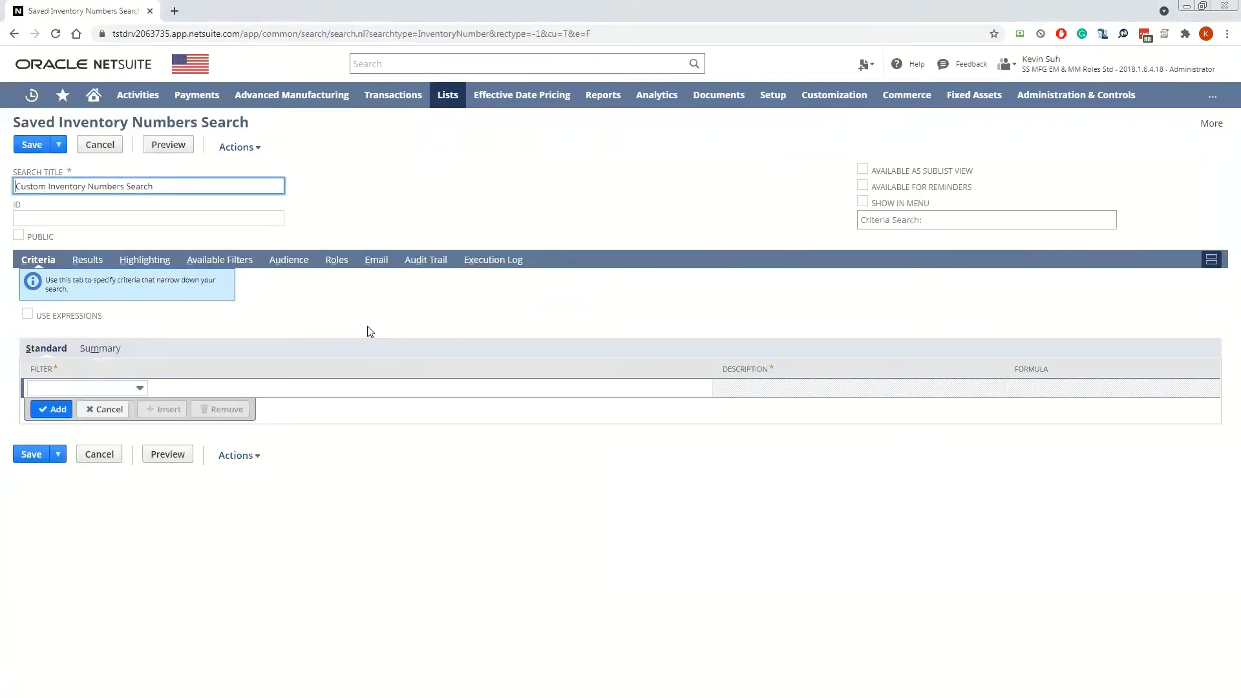
Step: Add an Item filter to the search criteria, set to none of - None -
left_click(76, 388)
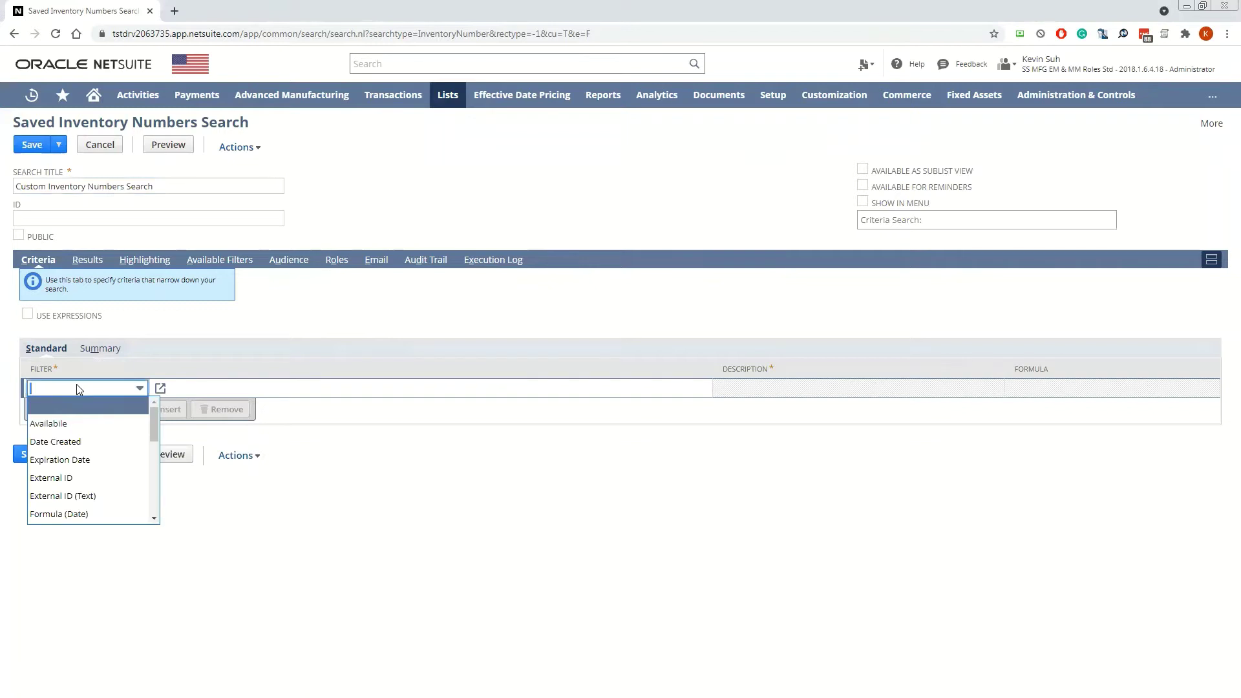
type("In Transit")
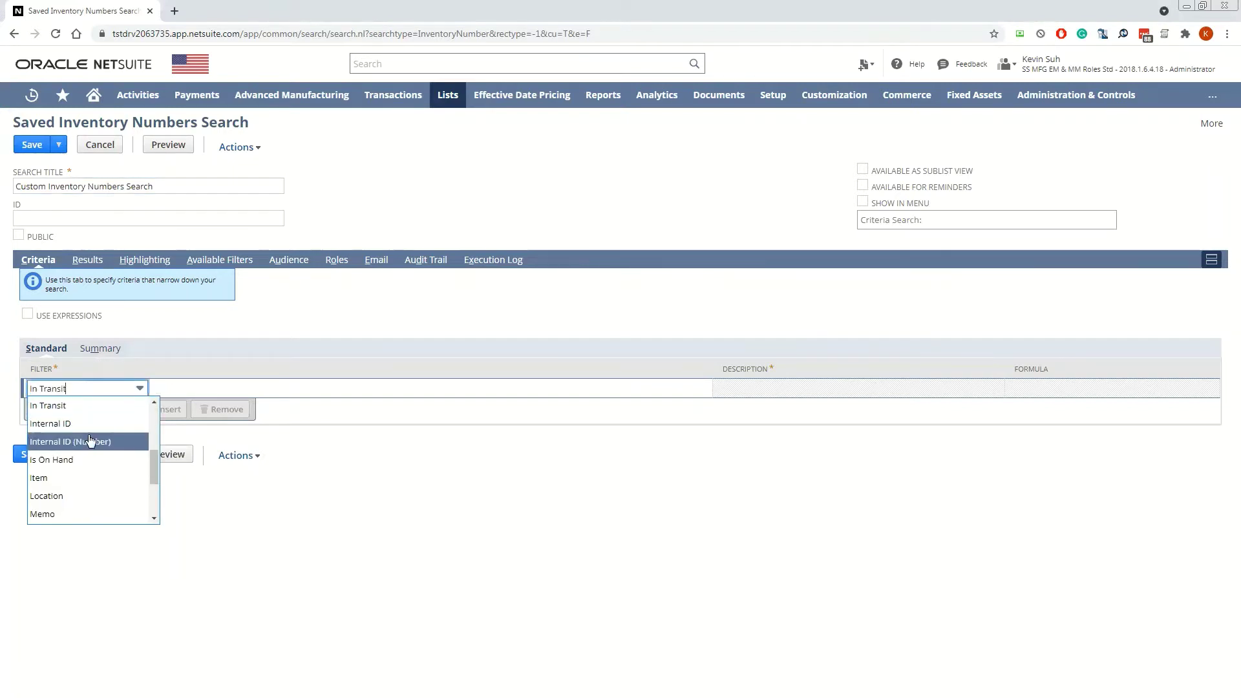
left_click(91, 477)
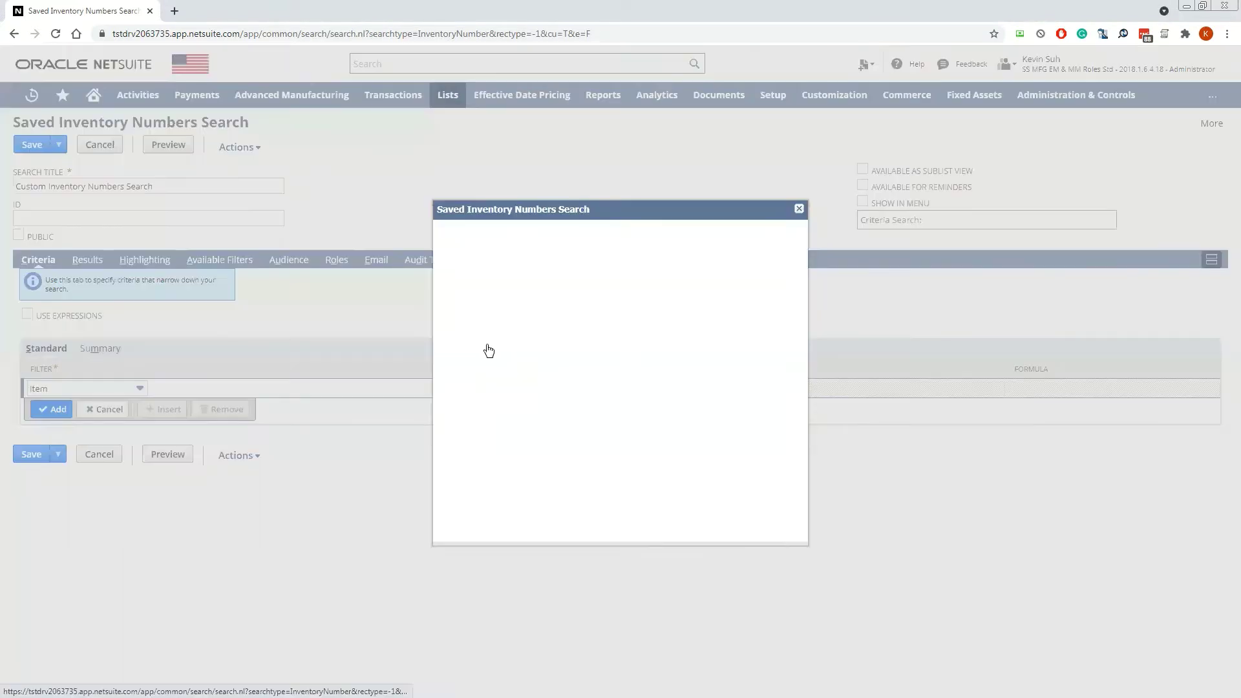
left_click(478, 284)
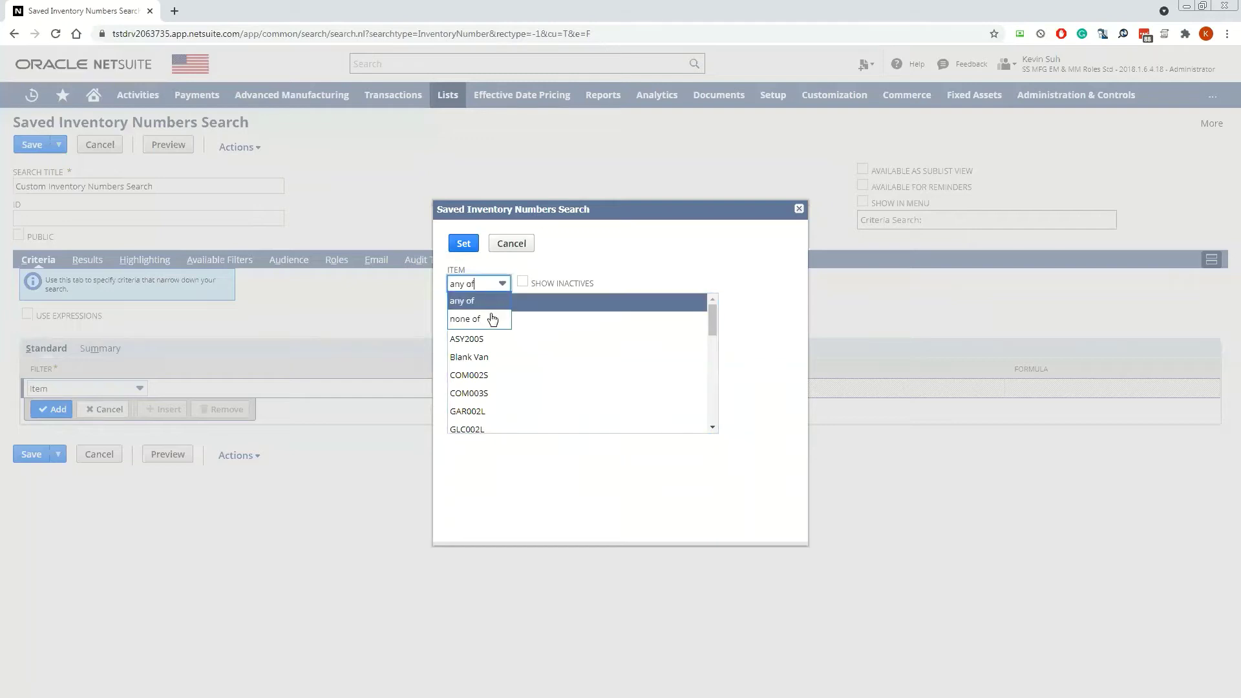
left_click(491, 319)
left_click(464, 243)
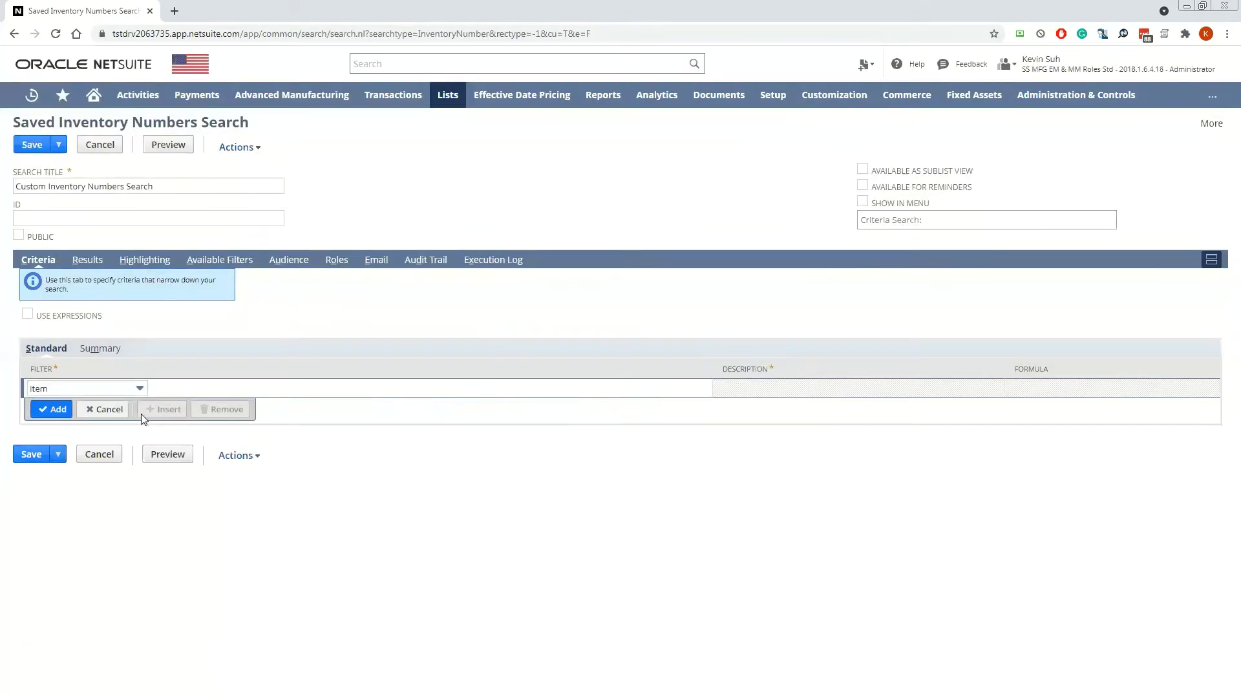
Step: Add an On Hand filter of less than 0 to the criteria and preview the search results
left_click(112, 405)
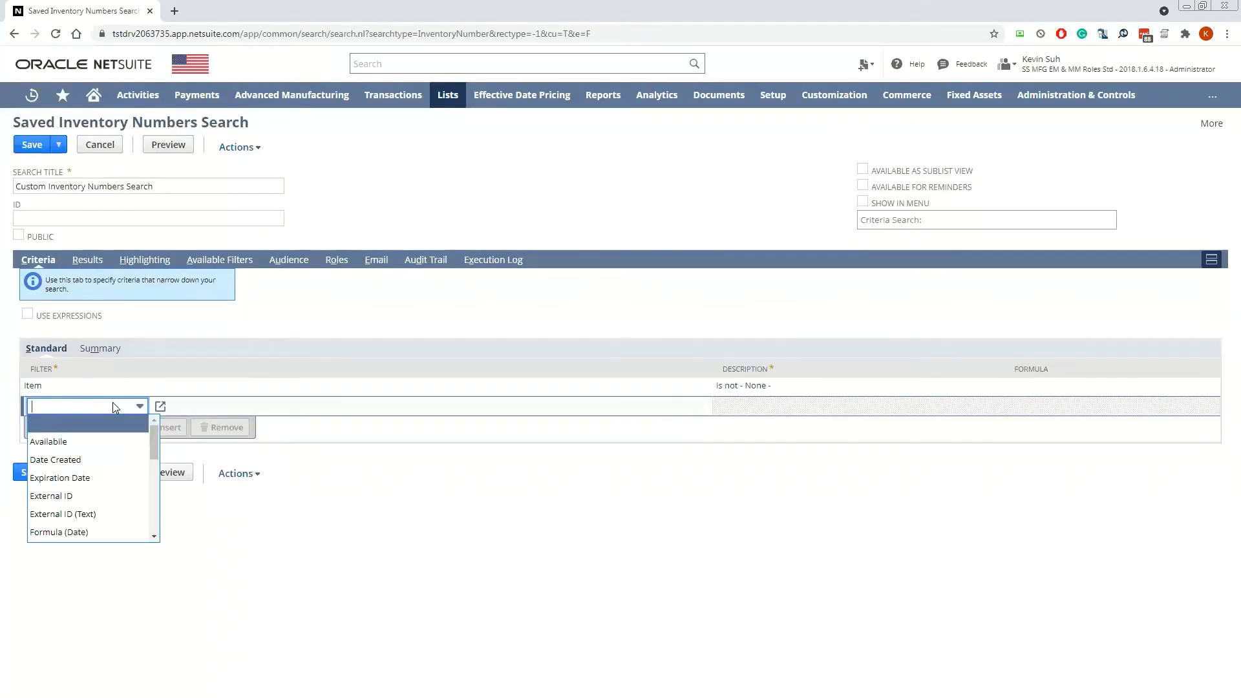
type("On Hand")
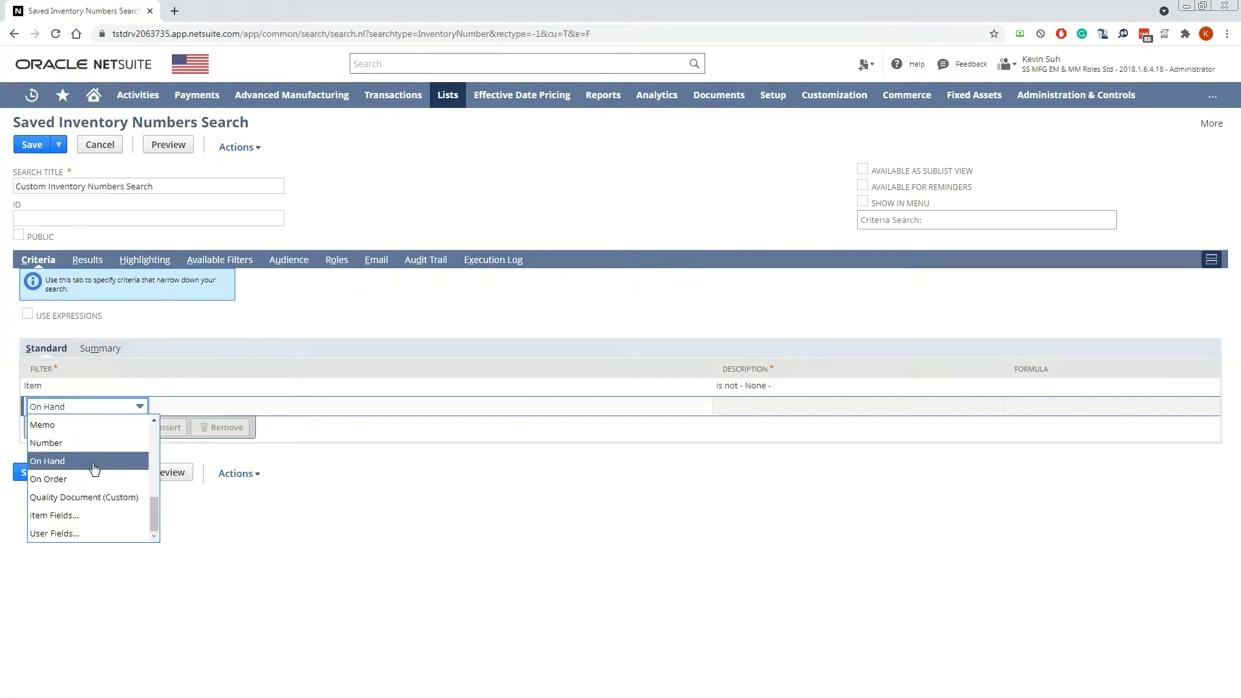
key("Return")
left_click(495, 285)
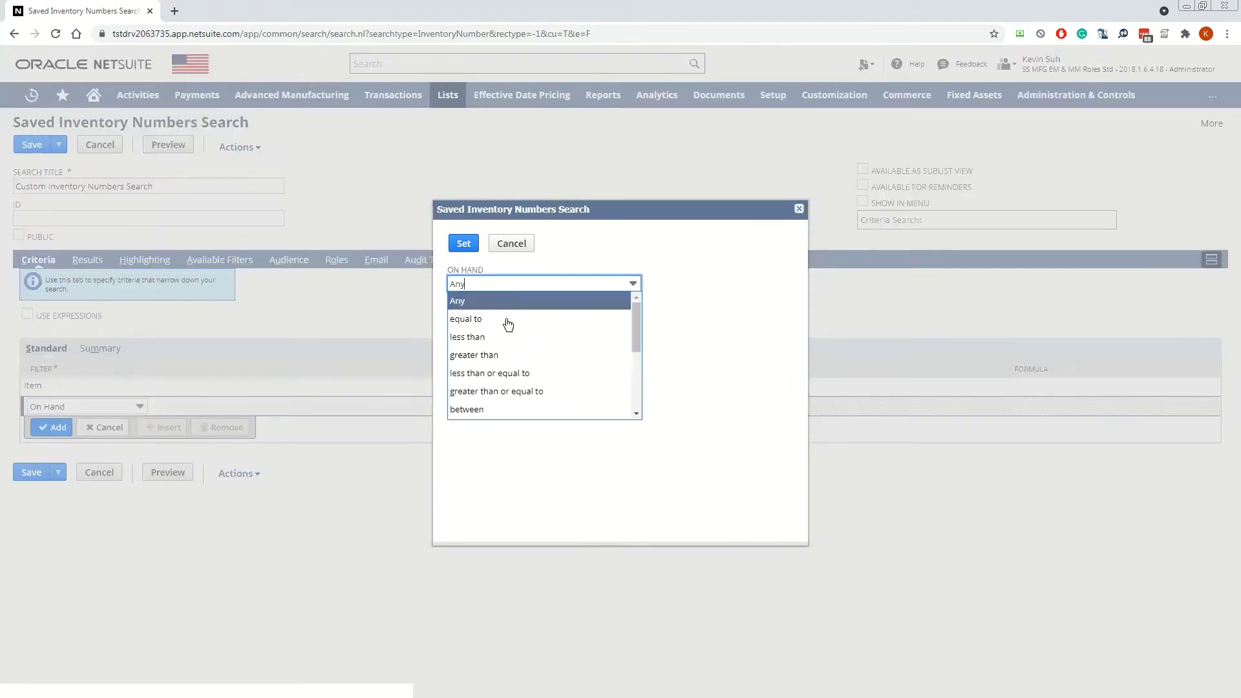
left_click(508, 338)
type("0")
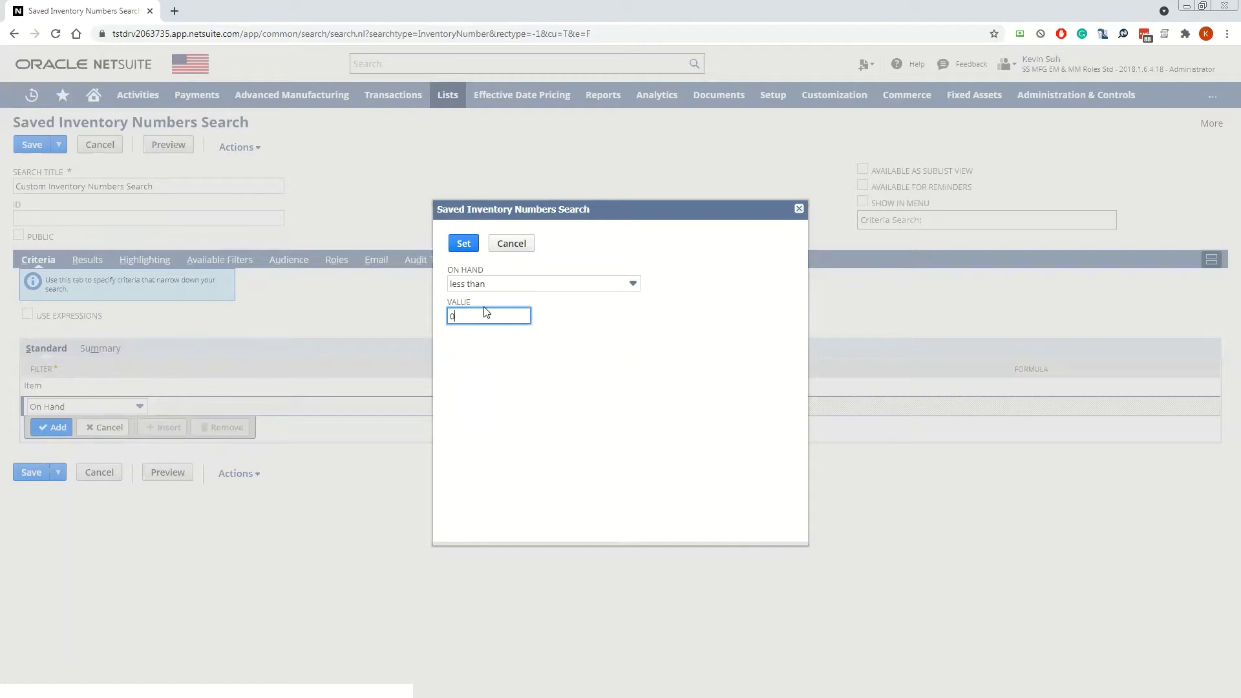
left_click(462, 243)
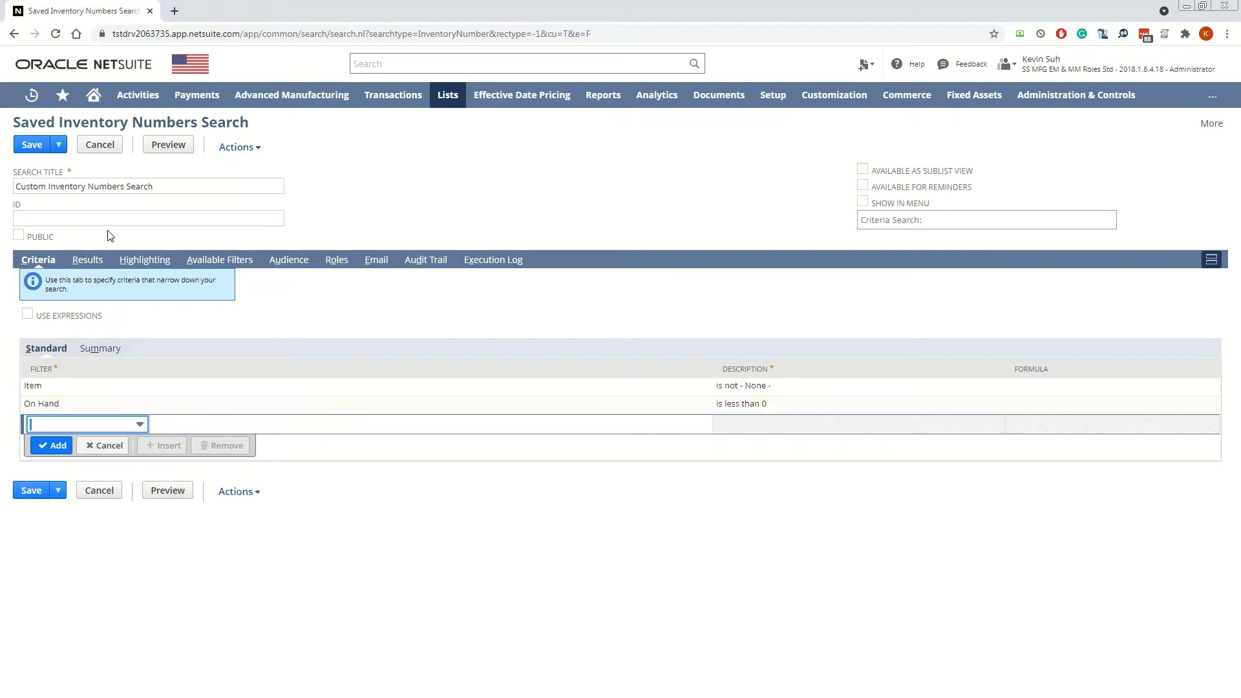
left_click(537, 194)
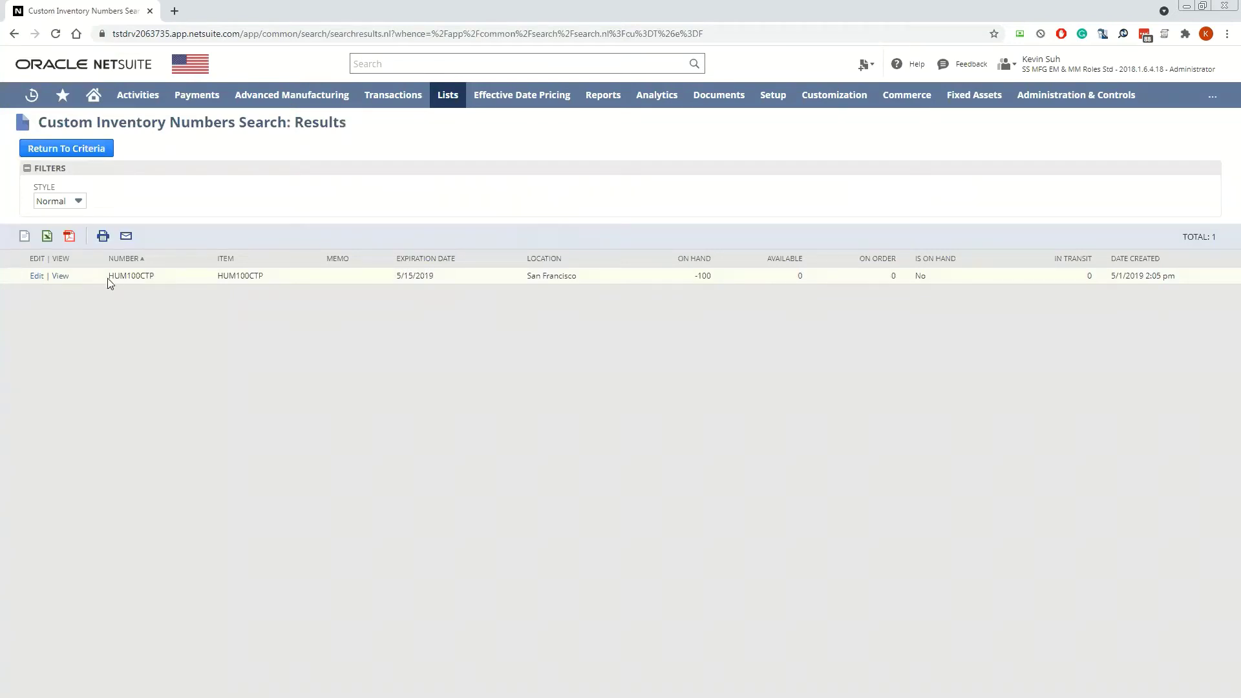
Step: View the lot number record of the HUM100CTP search result in a new browser tab
right_click(66, 278)
key("Escape")
left_click(233, 10)
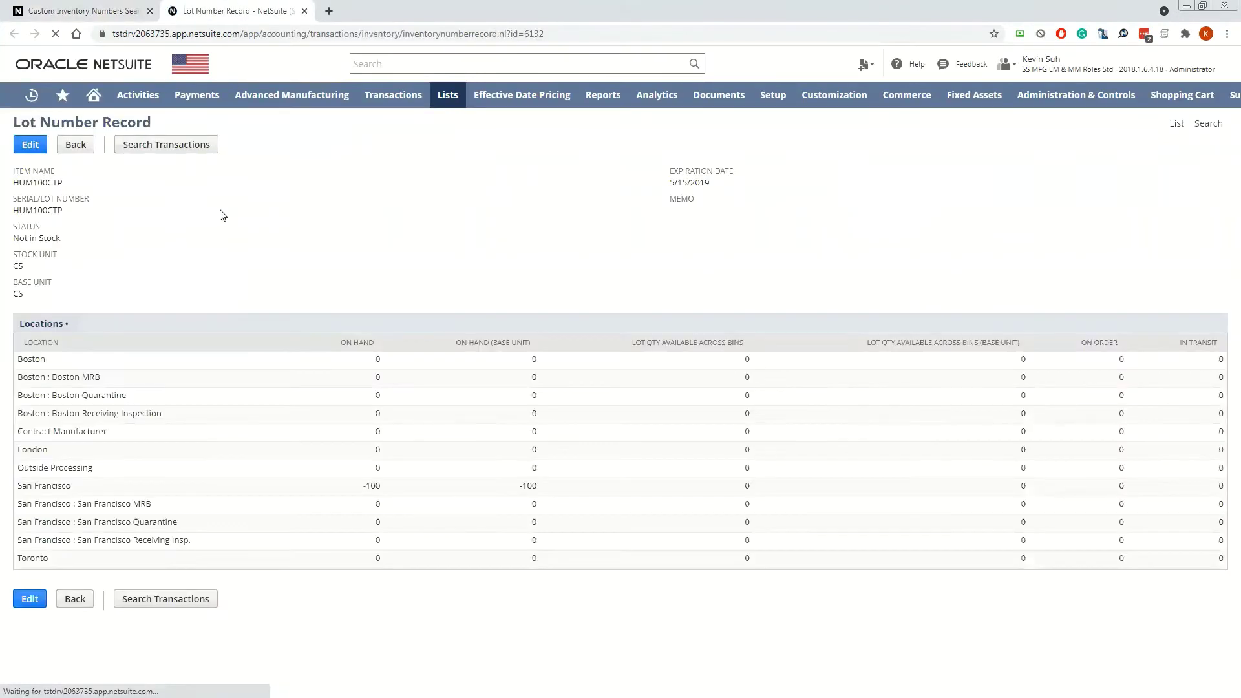
Step: Search globally for the item name HUM100CTP and open its assembly item record in a new browser tab
double_click(57, 183)
key("ctrl+c")
left_click(405, 64)
key("ctrl+v")
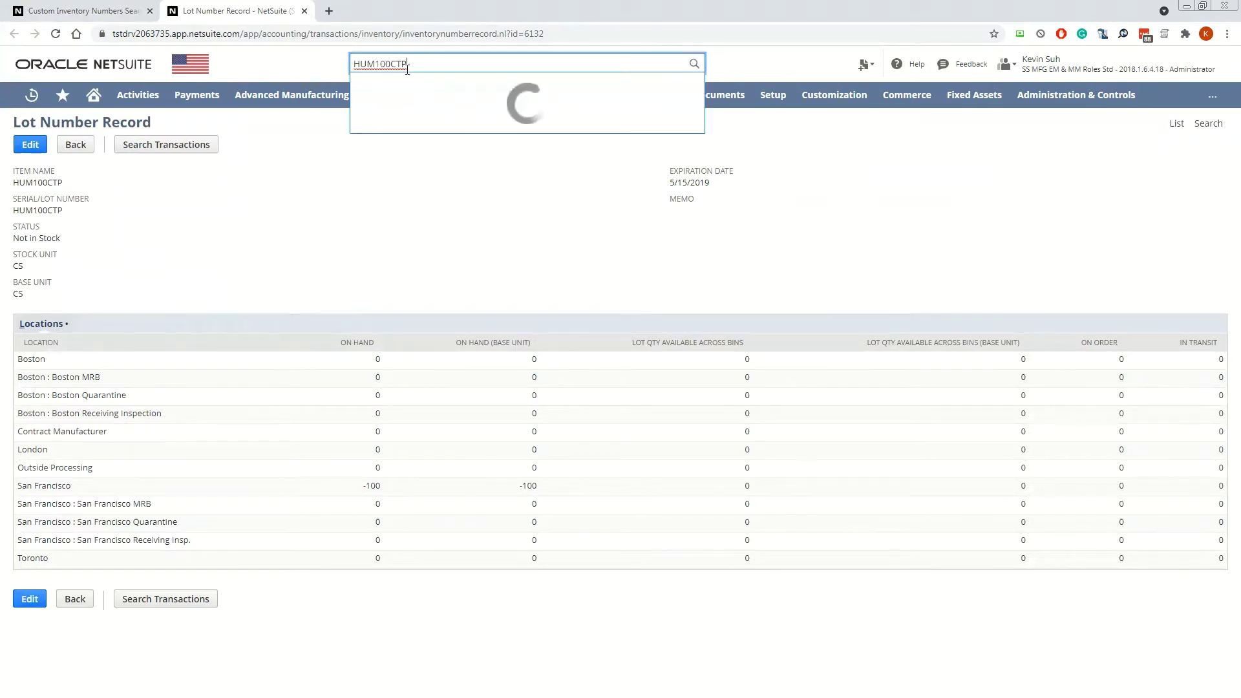
right_click(426, 89)
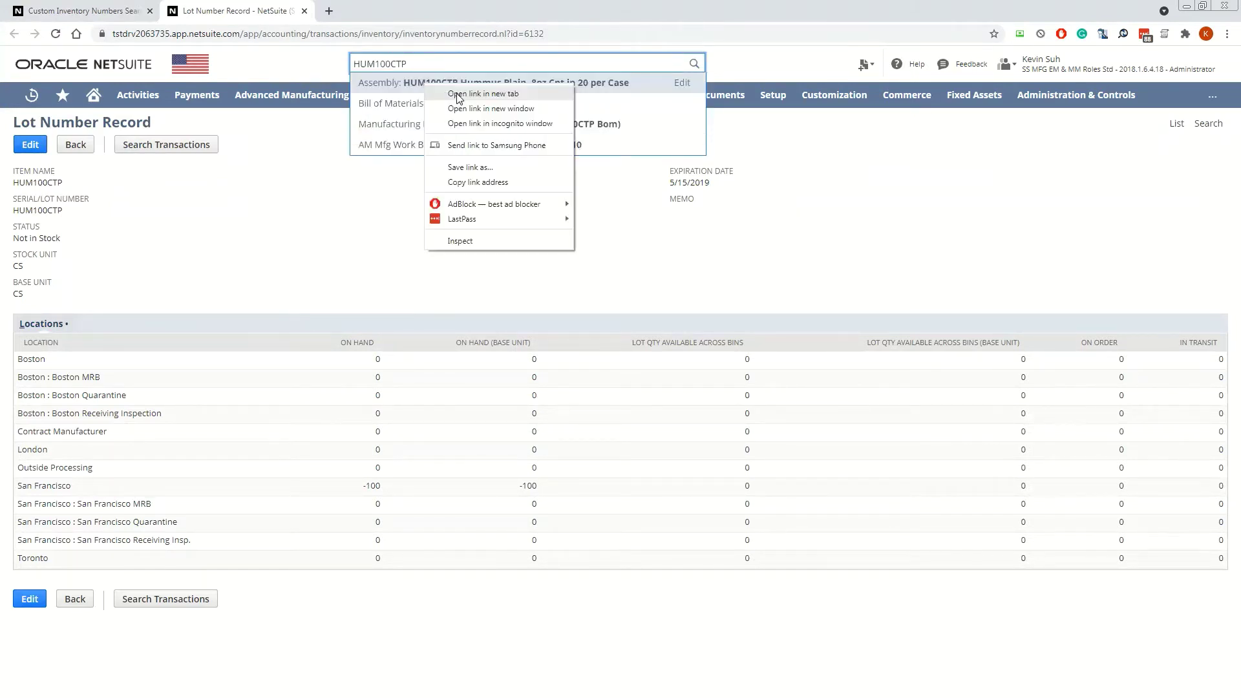
left_click(449, 93)
Step: Review the San Francisco on-hand quantity in the lot number record's locations
left_click(301, 255)
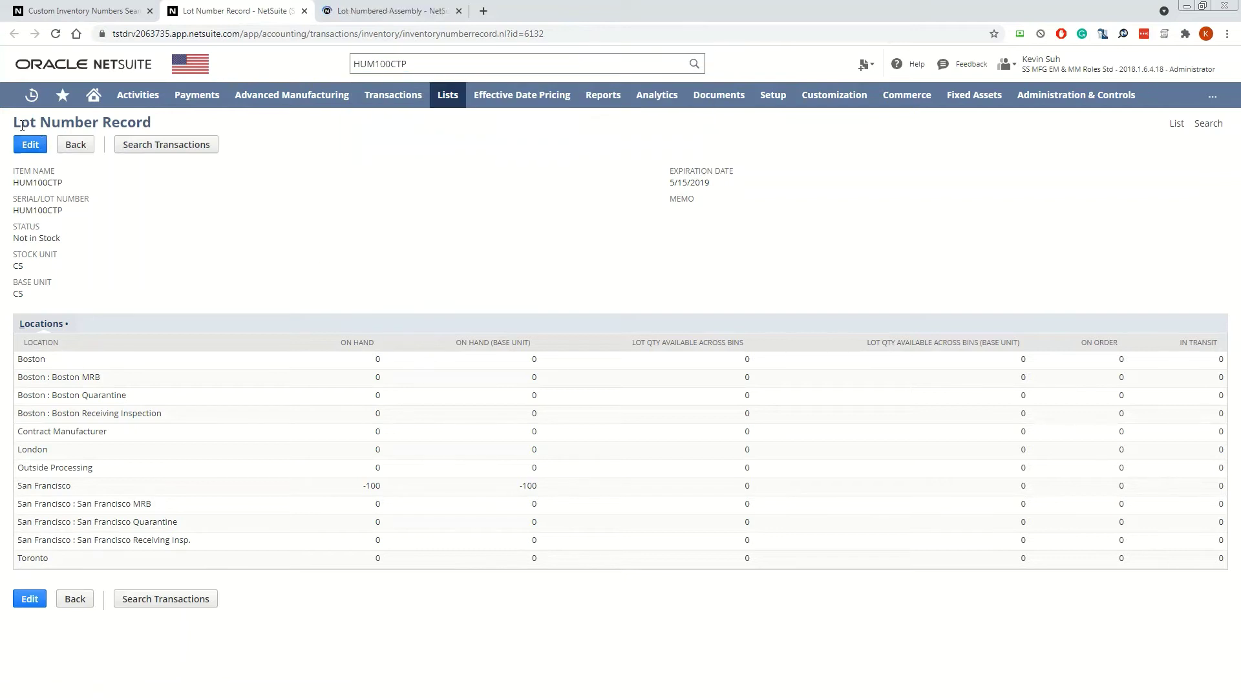
left_click_drag(21, 123, 155, 122)
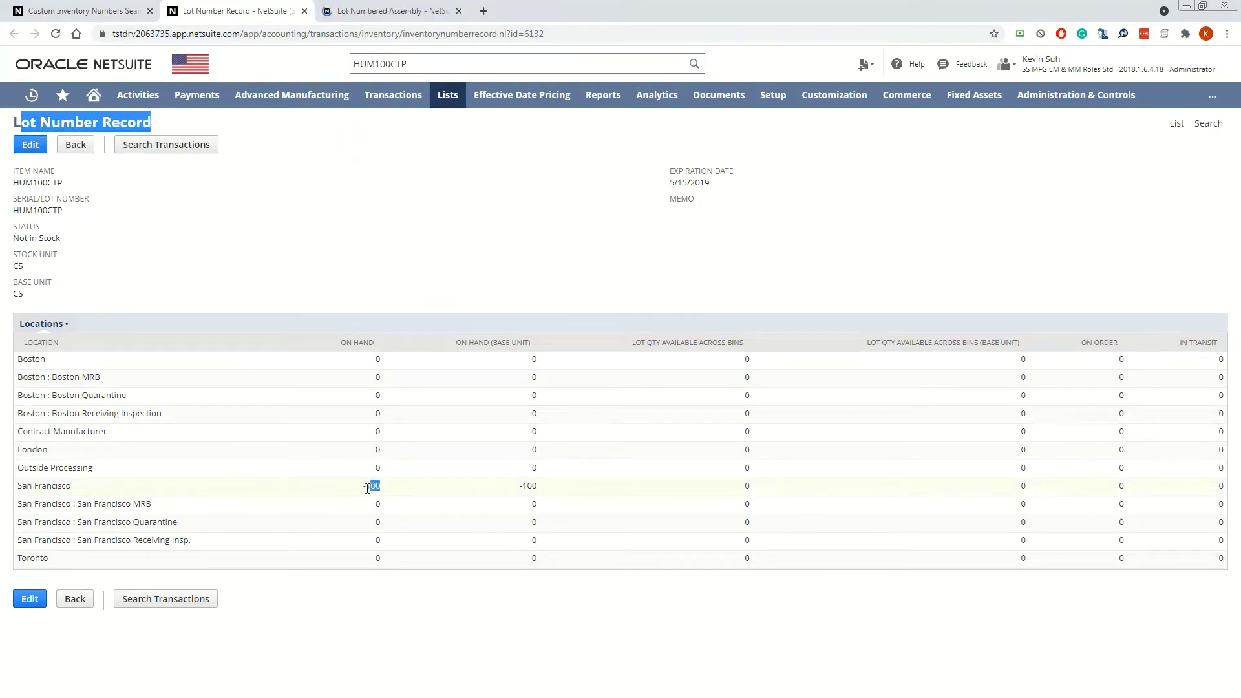
left_click_drag(71, 488, 307, 149)
left_click(331, 253)
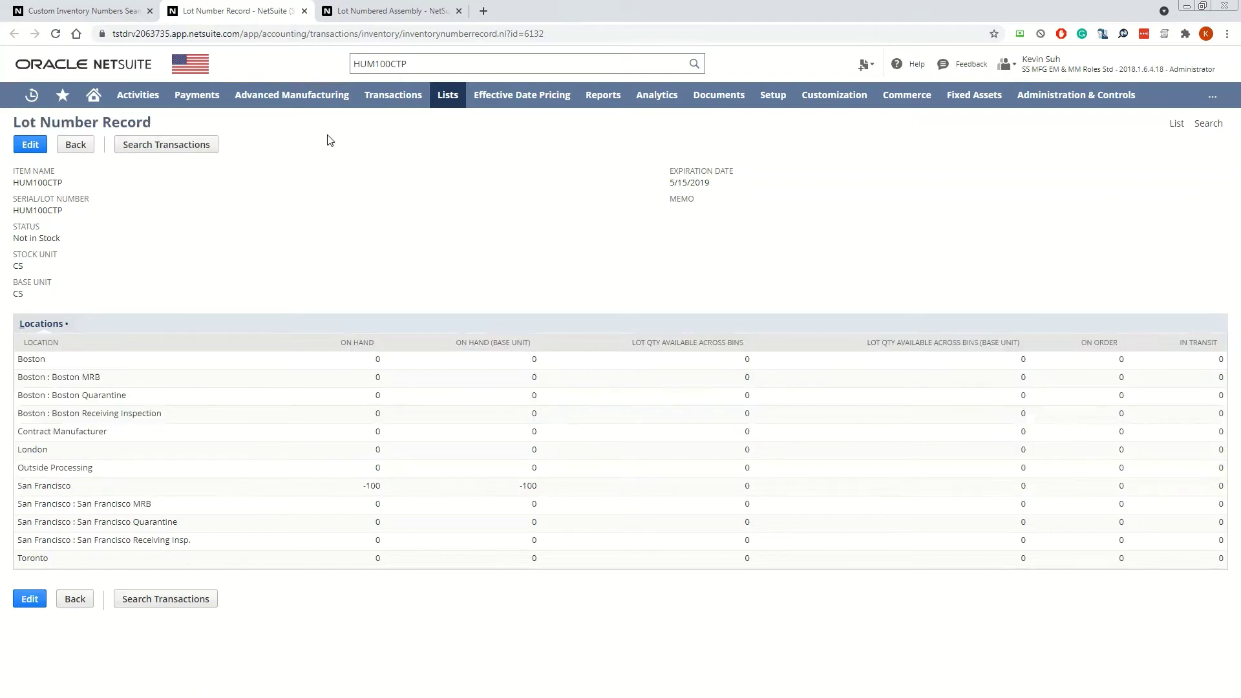
Step: Check the San Francisco quantity on hand in the HUM100CTP assembly item's purchasing and inventory details
left_click(397, 8)
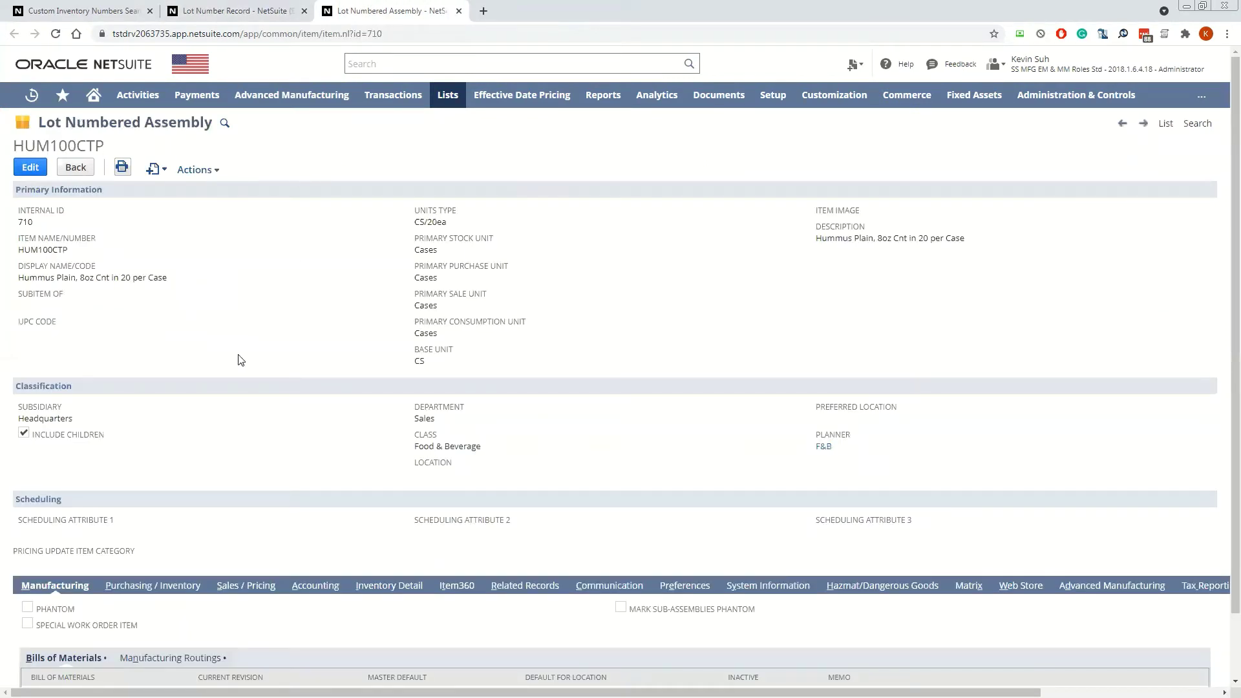
scroll(239, 360, "down", 1)
left_click(166, 513)
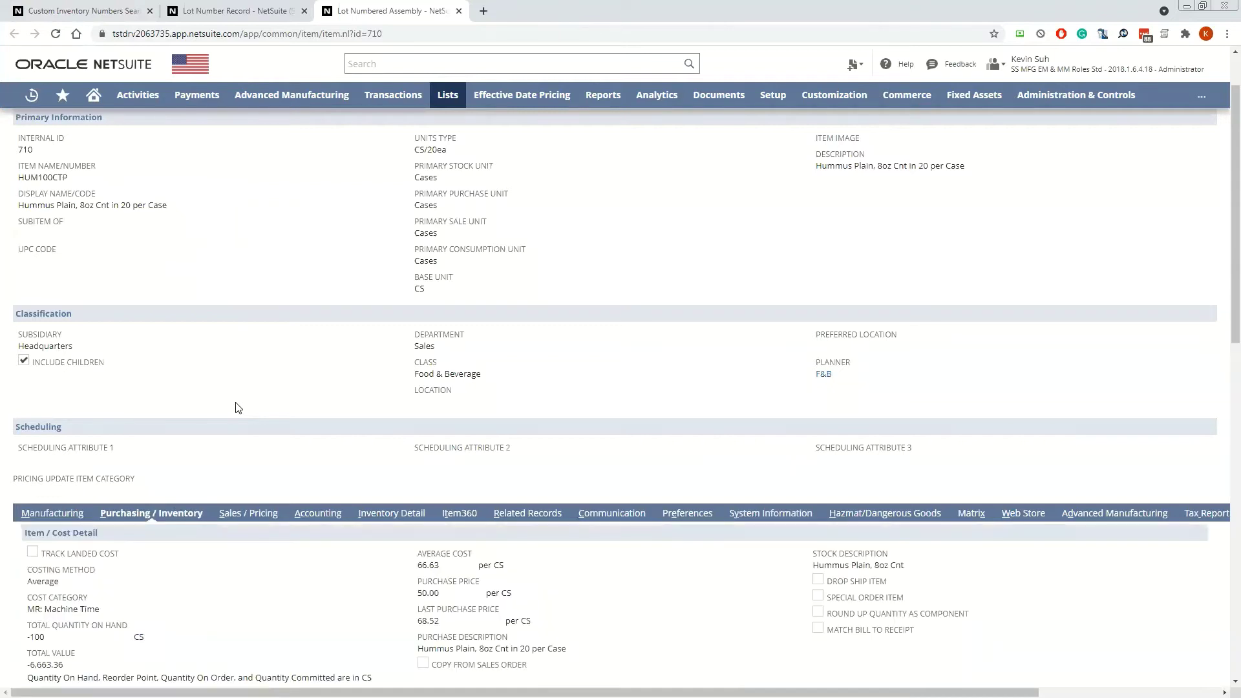
scroll(230, 405, "down", 10)
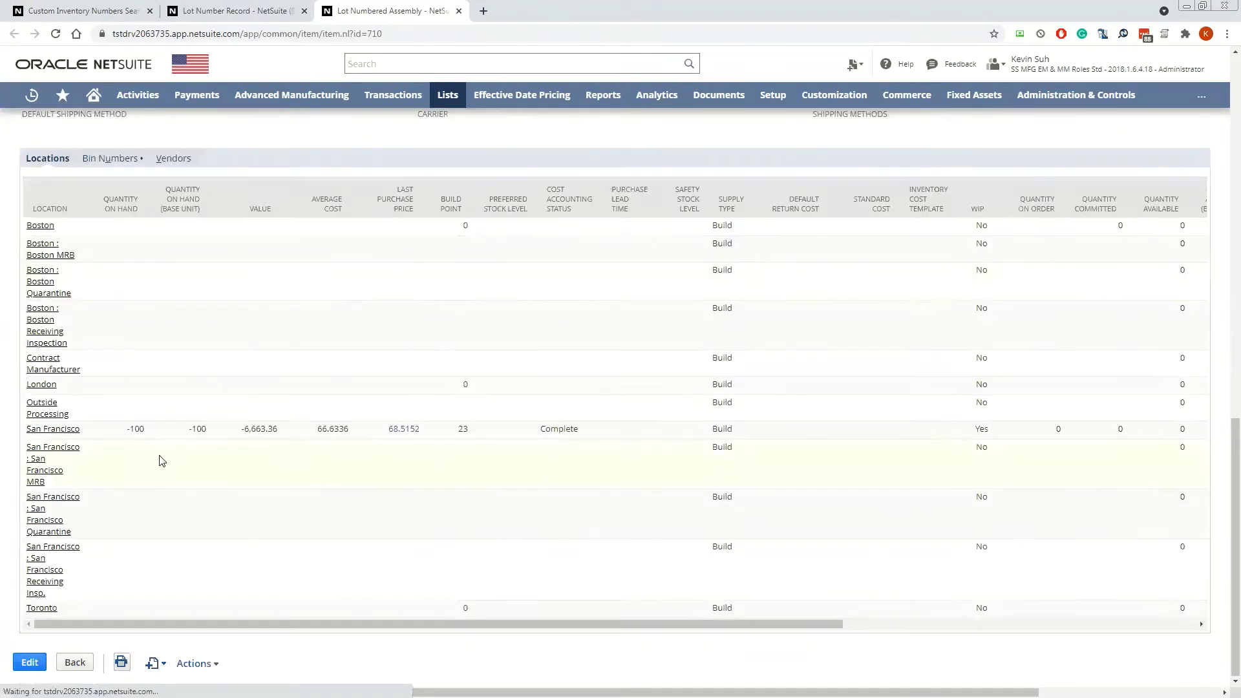
left_click_drag(143, 429, 123, 431)
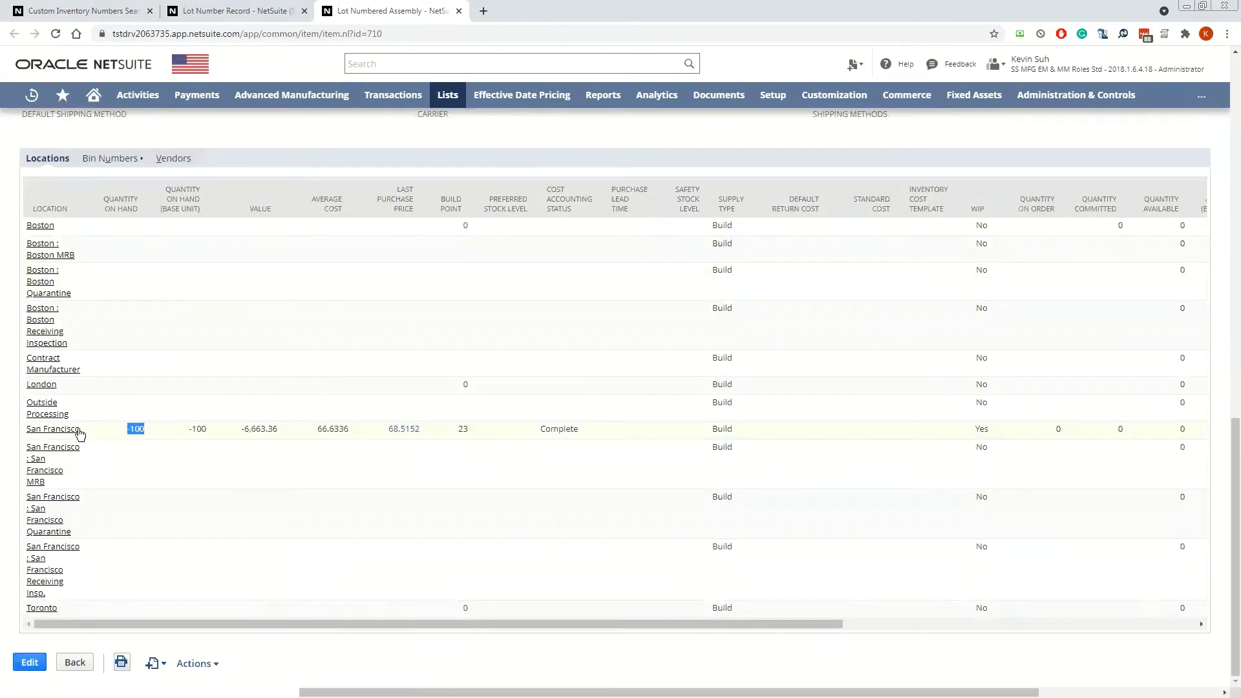
scroll(241, 448, "up", 10)
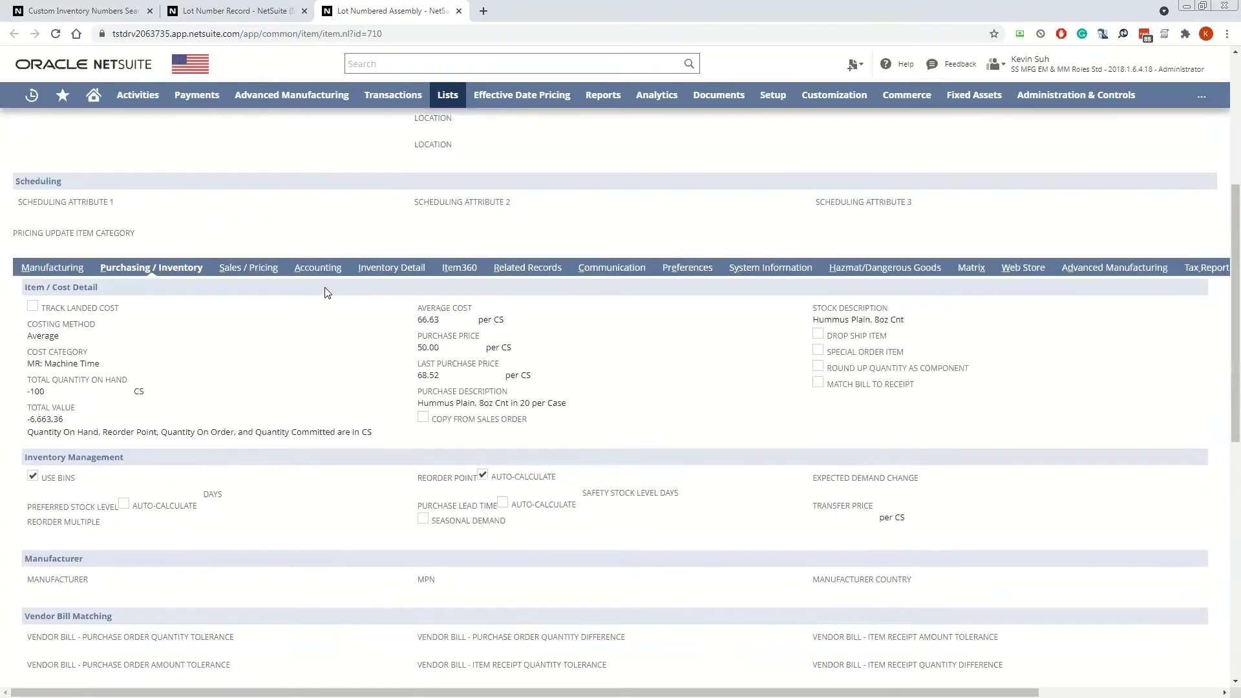
Step: Check the assembly item's inventory detail for bin and inventory number quantities on hand
left_click(394, 268)
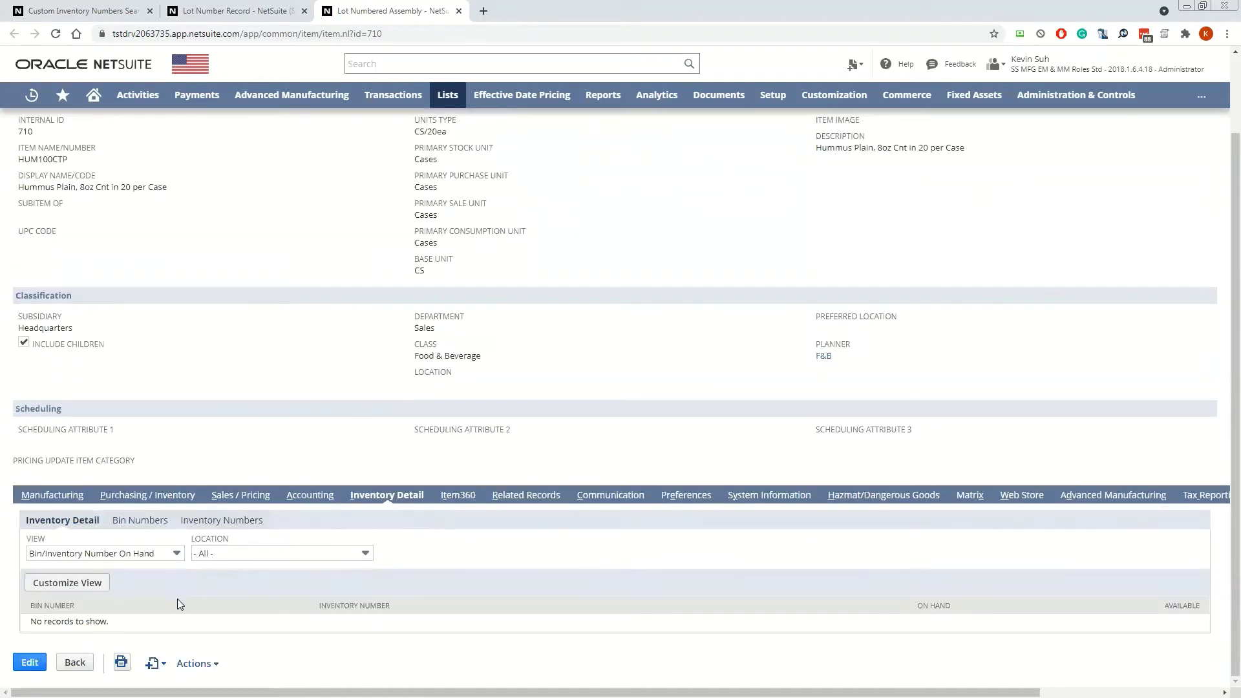
left_click_drag(42, 625, 309, 627)
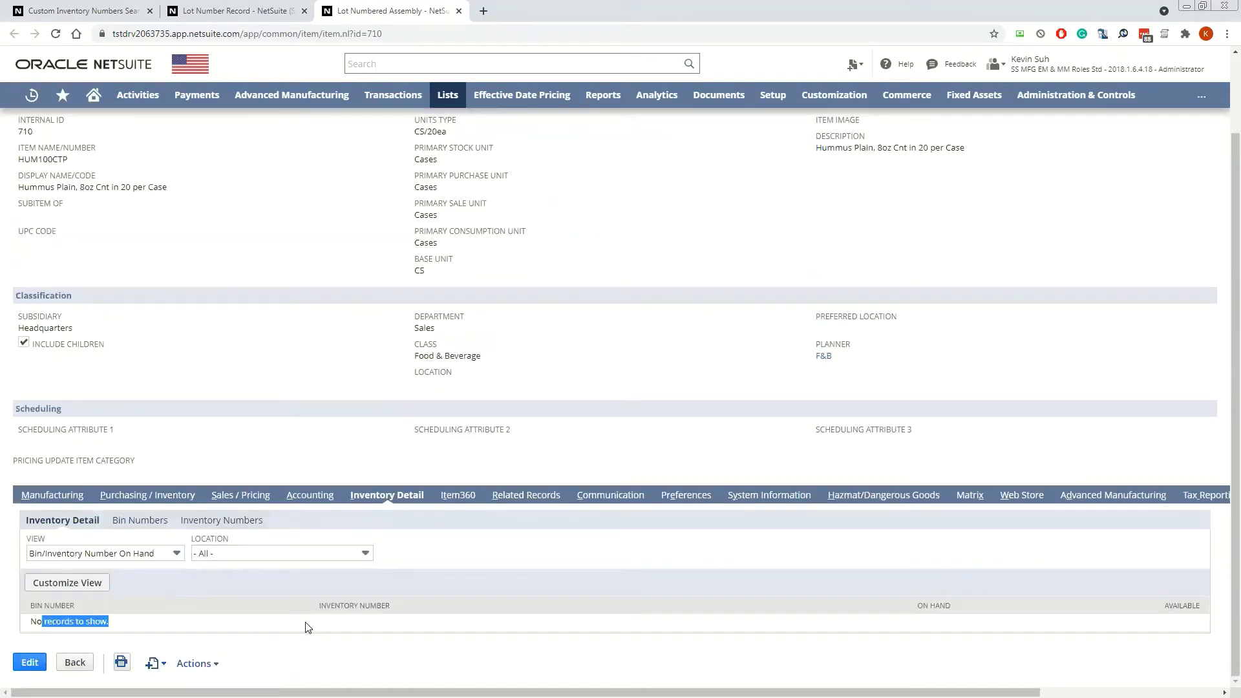
left_click(687, 628)
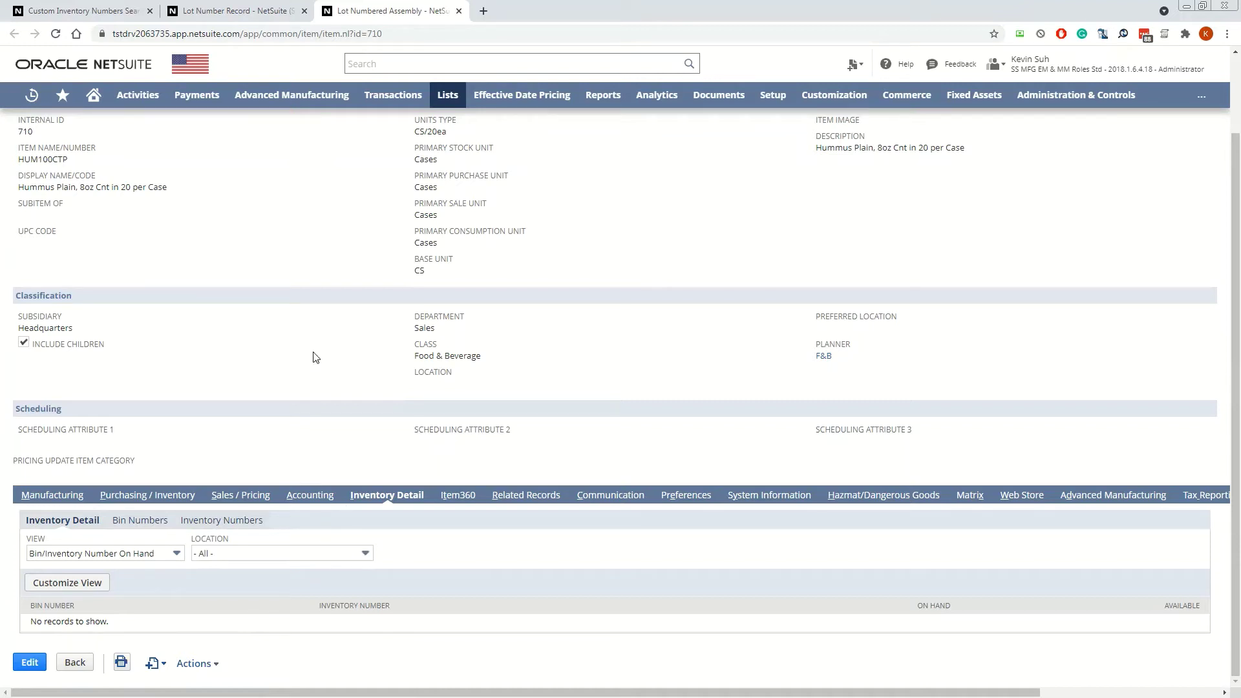
Step: Compare the lot number record's San Francisco on-hand quantity with the assembly item's inventory detail
key("ctrl+shift+Tab")
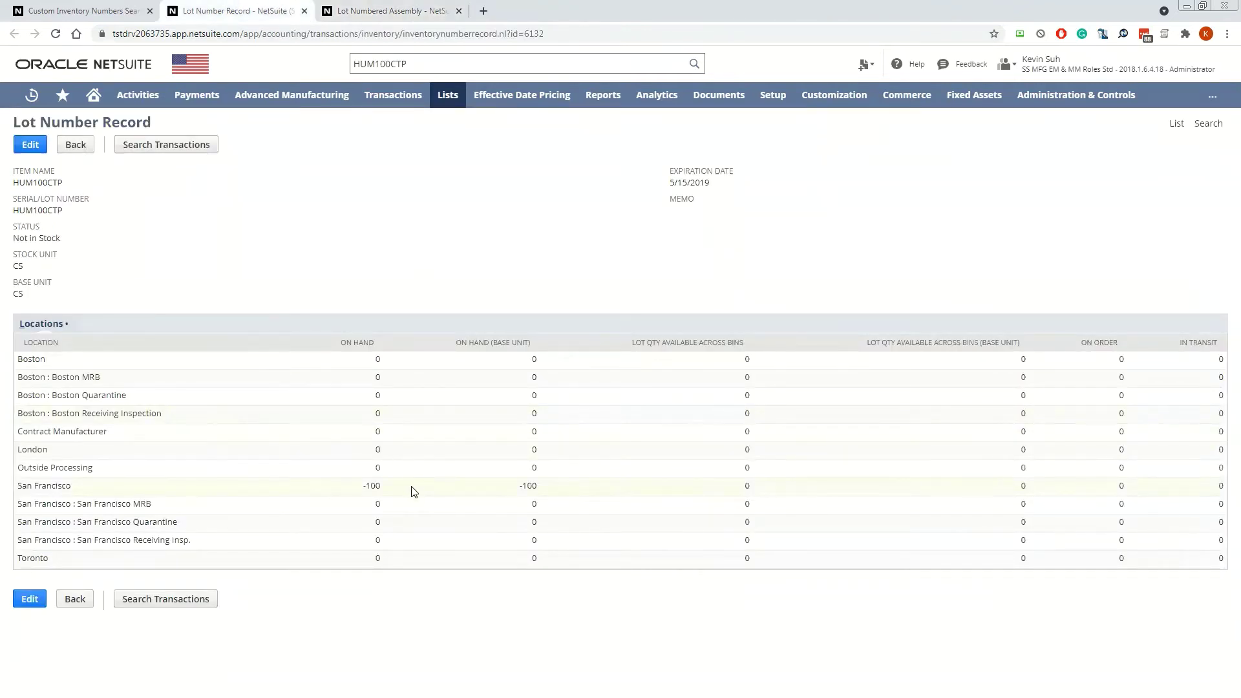
left_click_drag(414, 489, 347, 489)
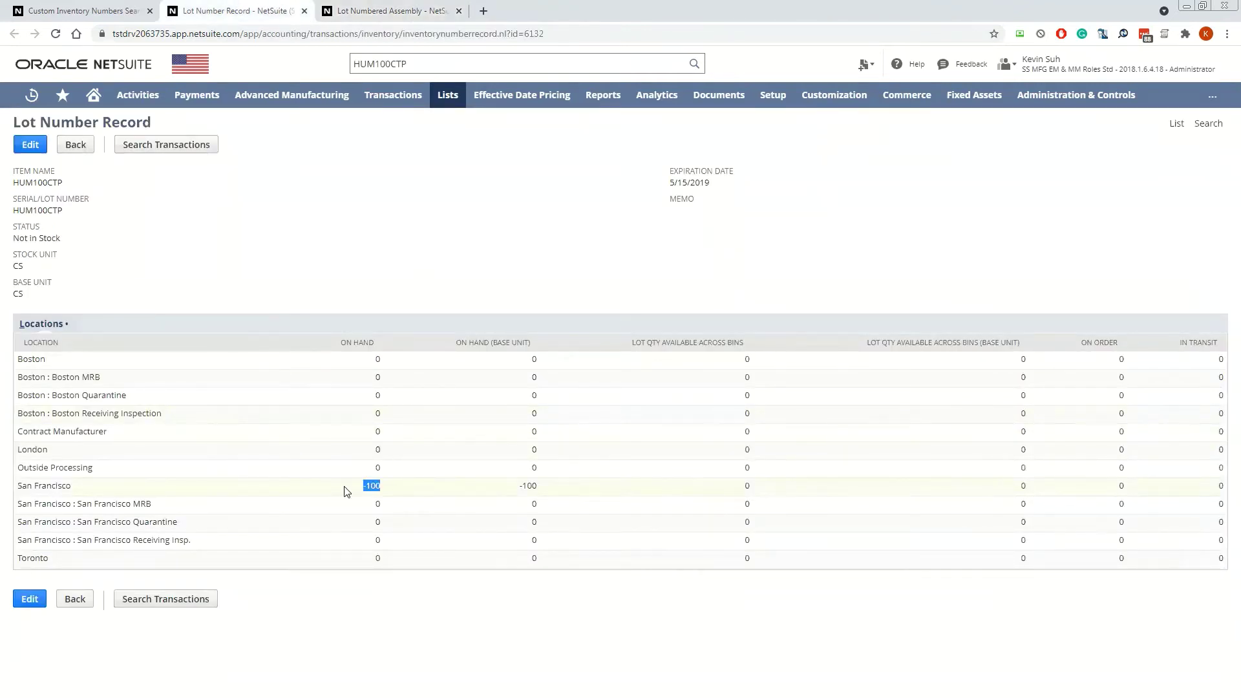
left_click(408, 6)
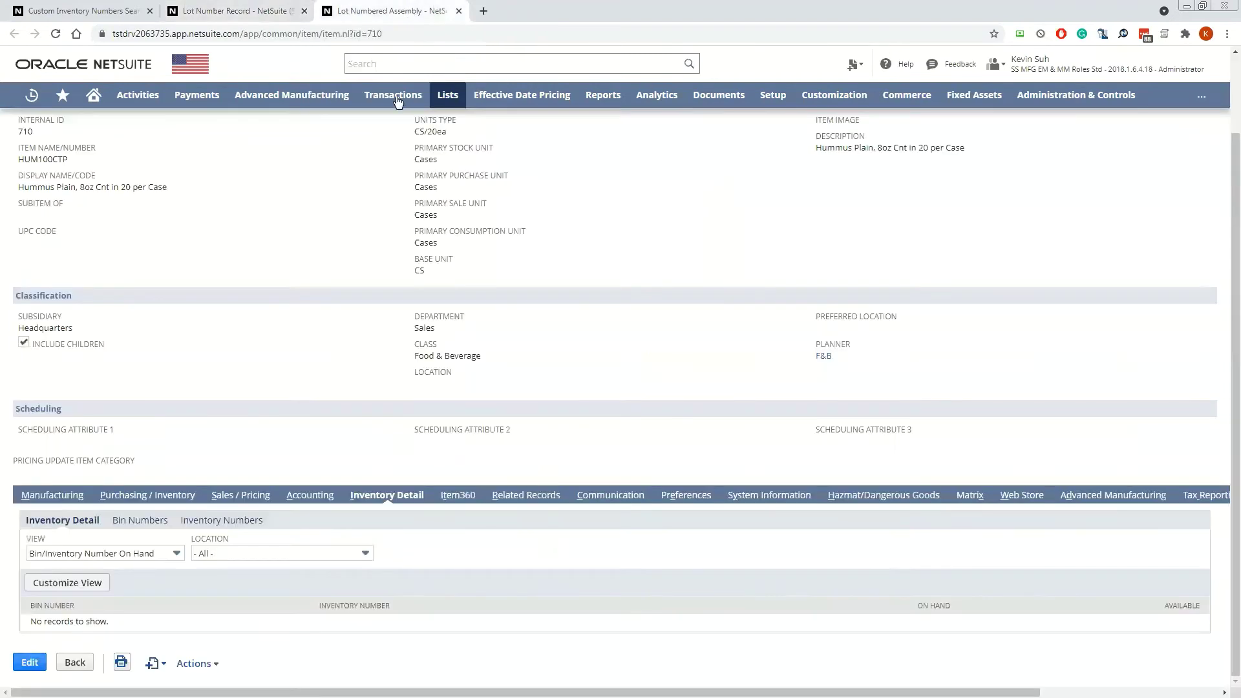
Step: Open a new inventory adjustment form in a separate browser tab and close the extra adjustment list tab
mouse_move(395, 105)
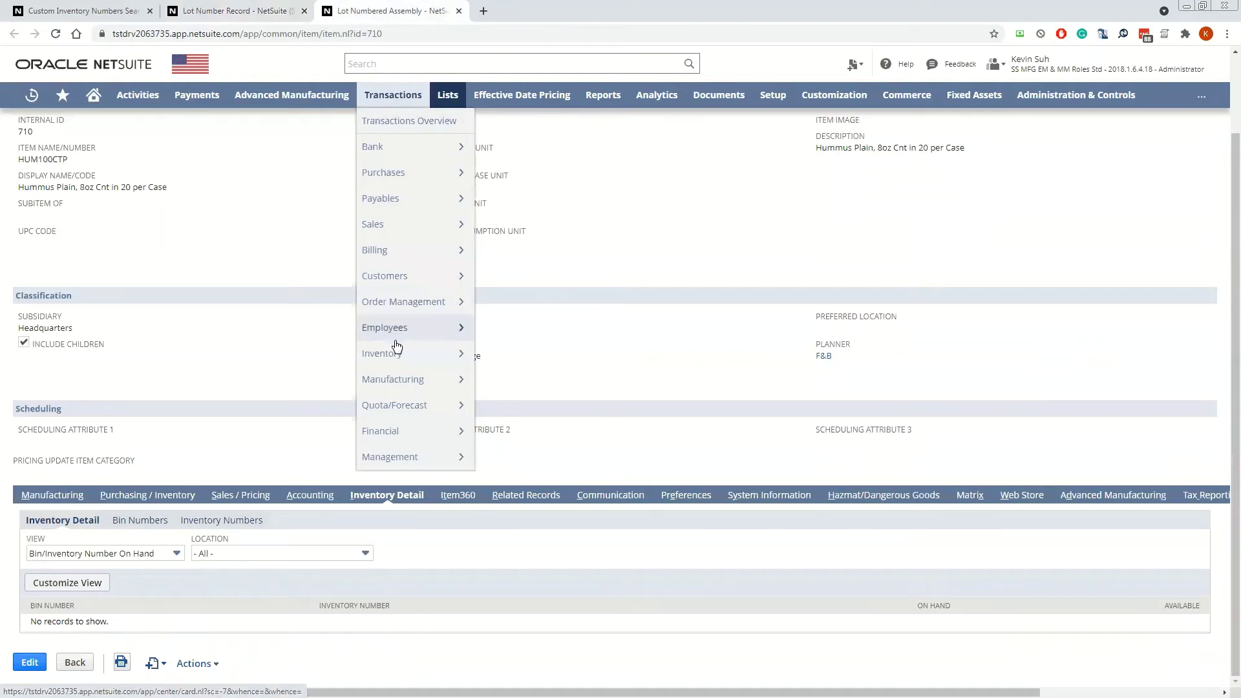
mouse_move(400, 356)
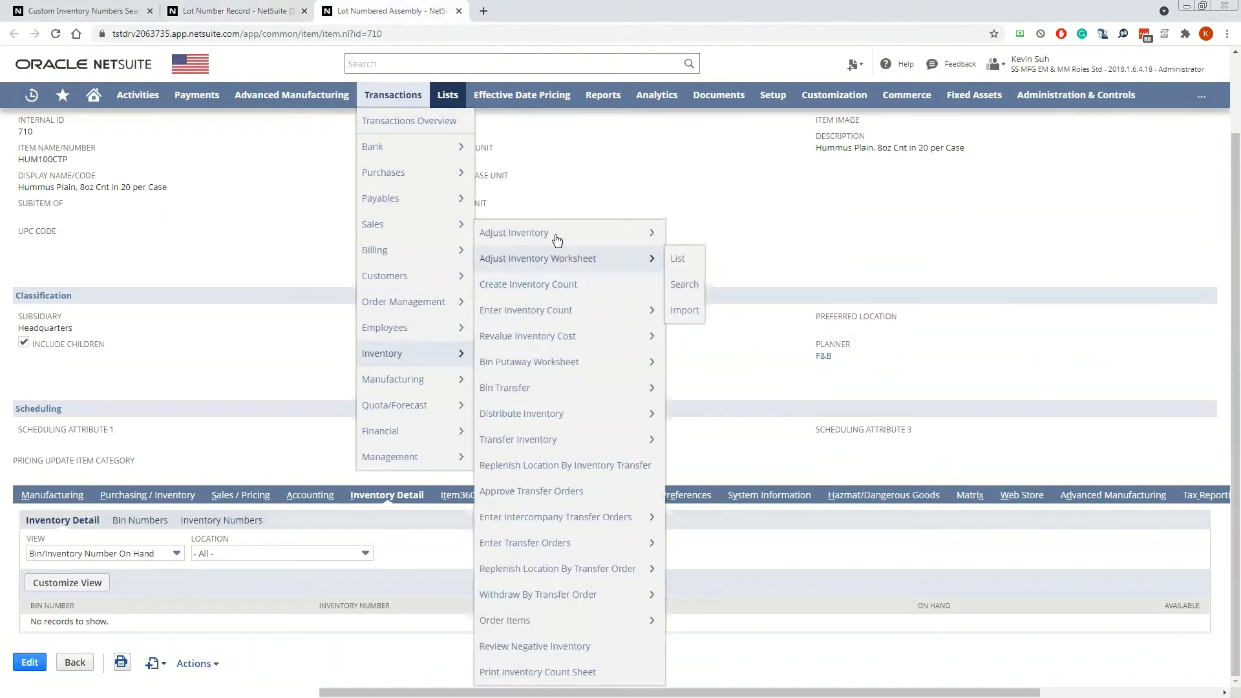
mouse_move(557, 236)
right_click(631, 234)
left_click(653, 240)
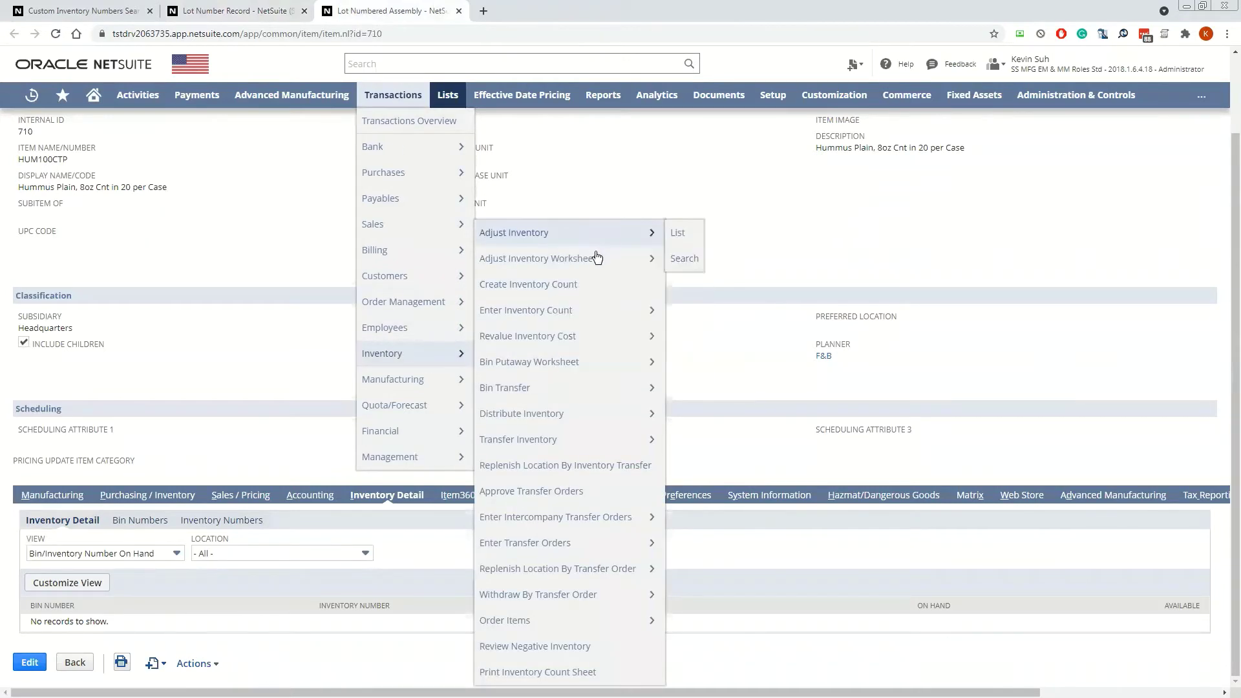
right_click(678, 234)
left_click(700, 240)
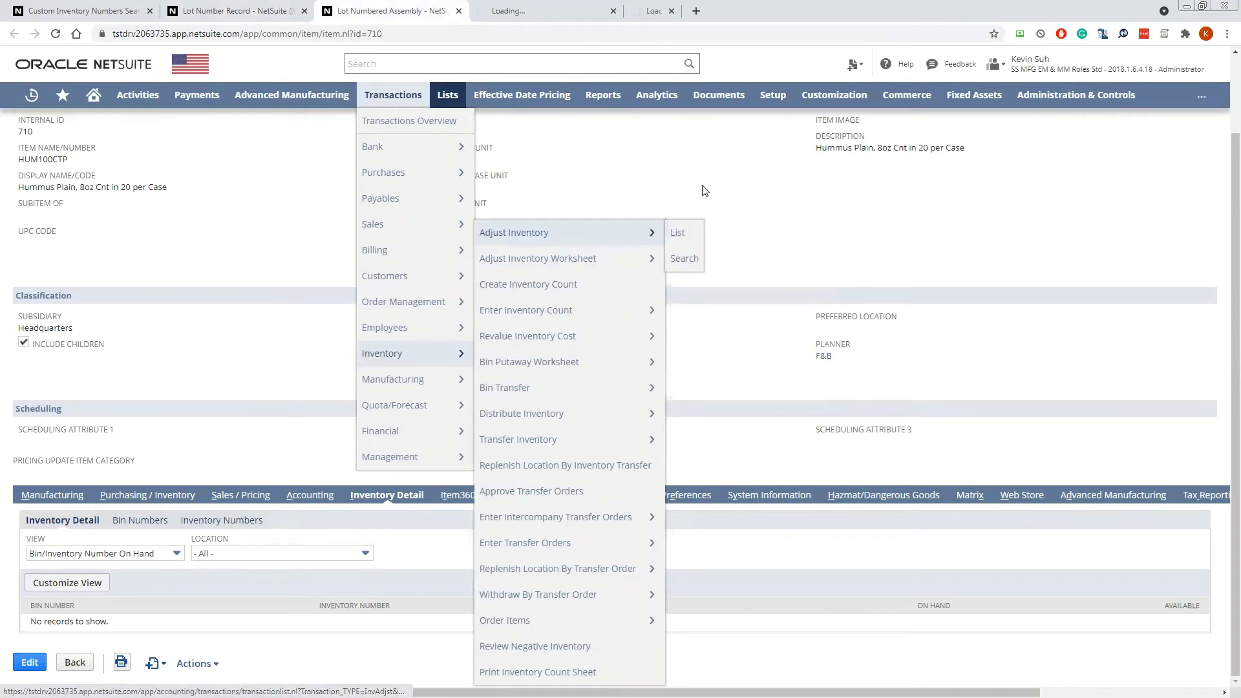
key("ctrl+Tab")
key("ctrl+w")
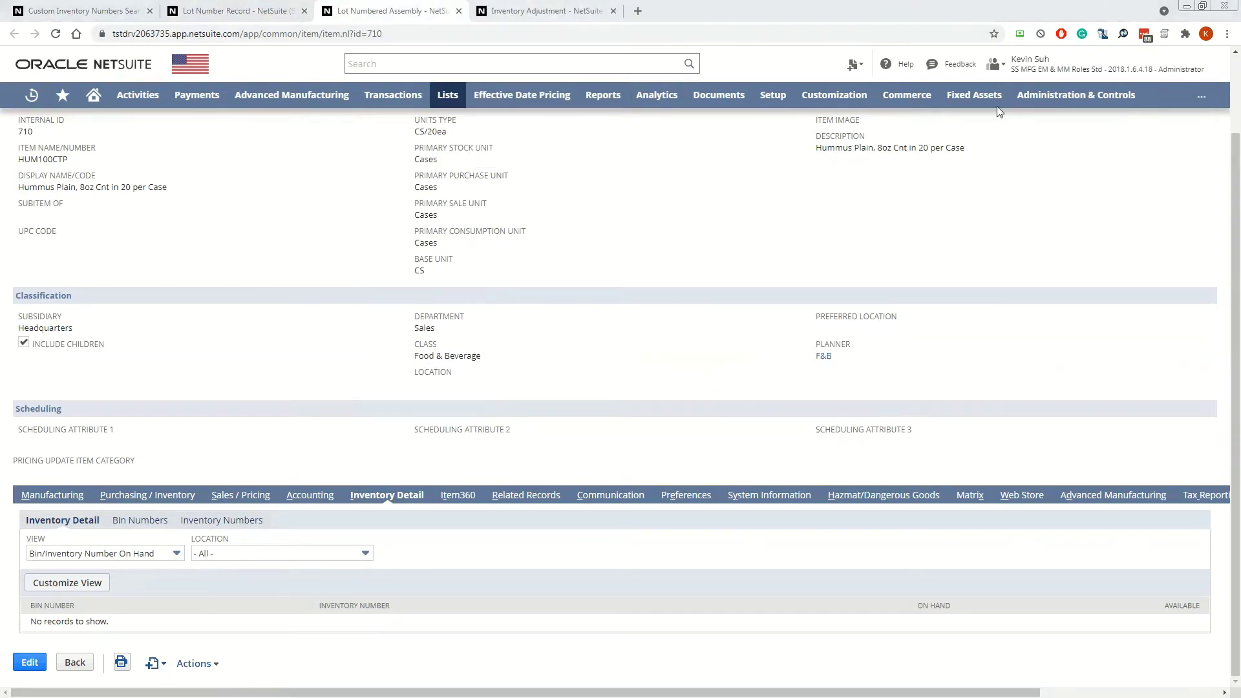
left_click(539, 11)
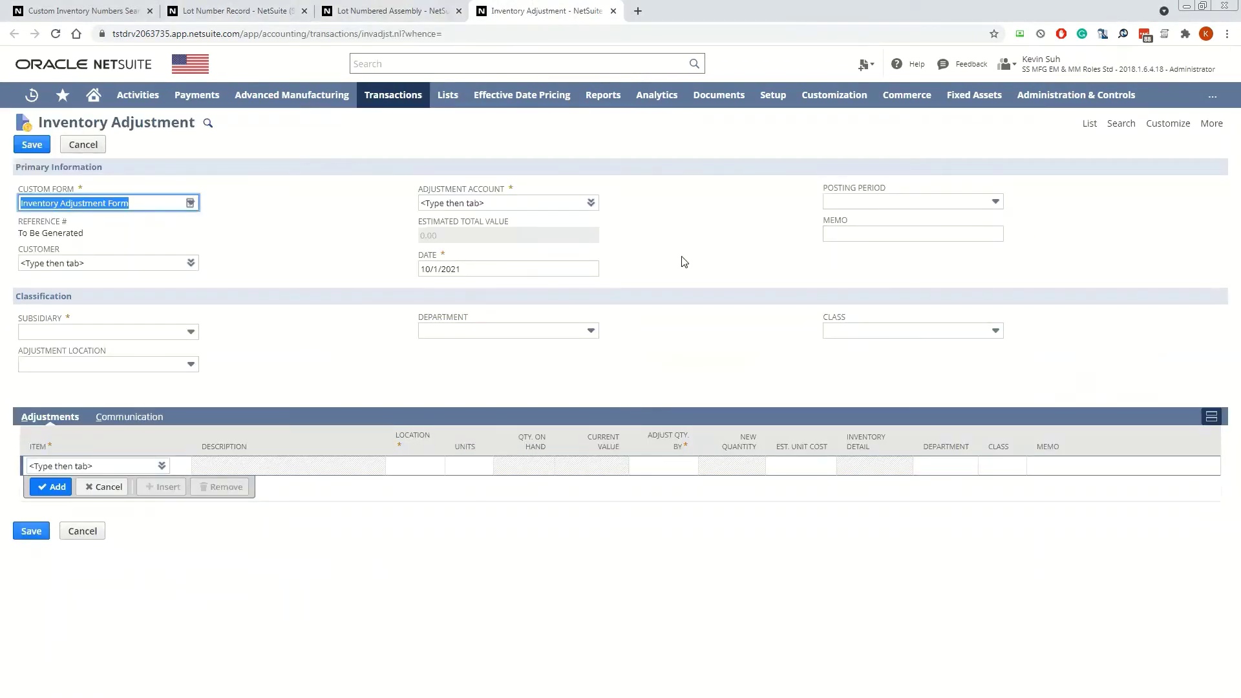
Step: Set the inventory adjustment's subsidiary to United States
left_click(590, 203)
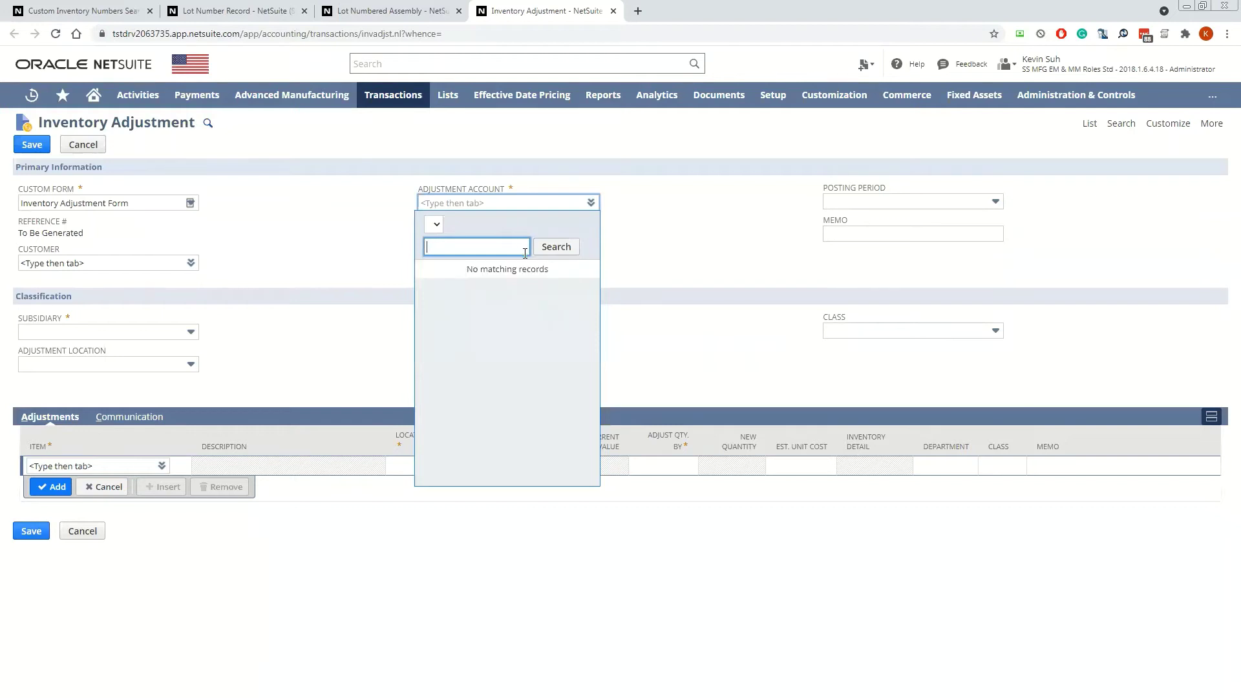
left_click(679, 244)
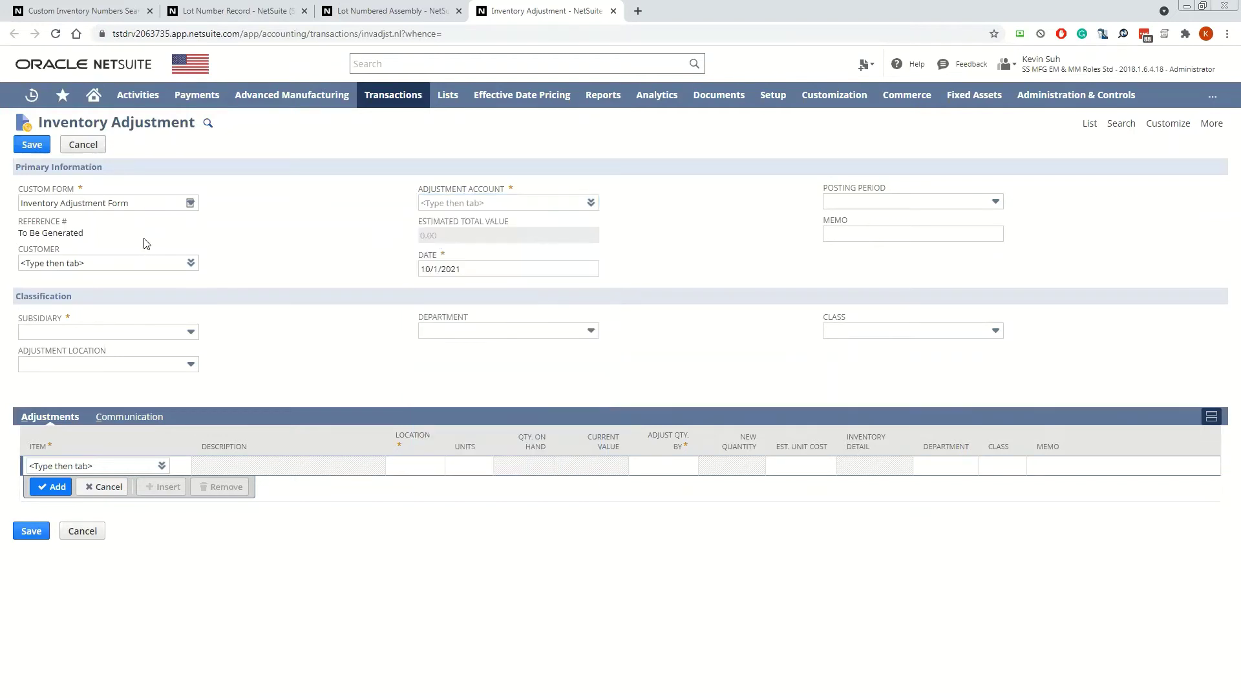
left_click(115, 332)
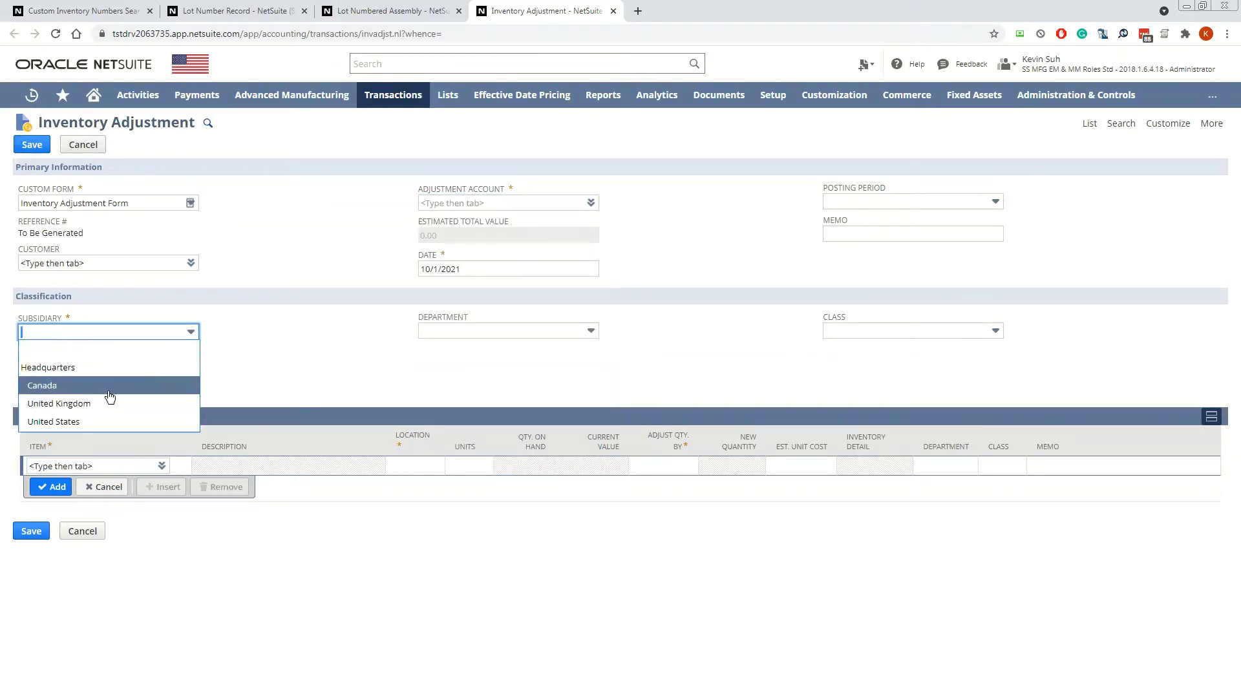
left_click(109, 421)
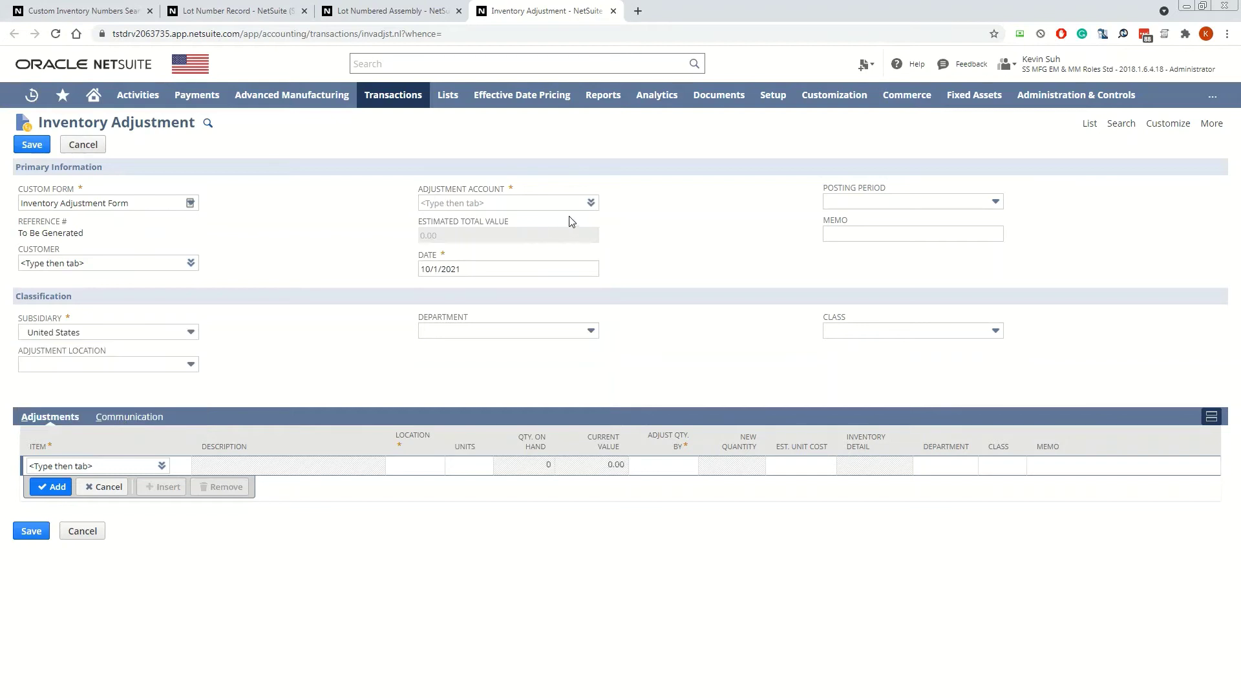
Step: Choose 1200 Inventory as the adjustment account
left_click(590, 203)
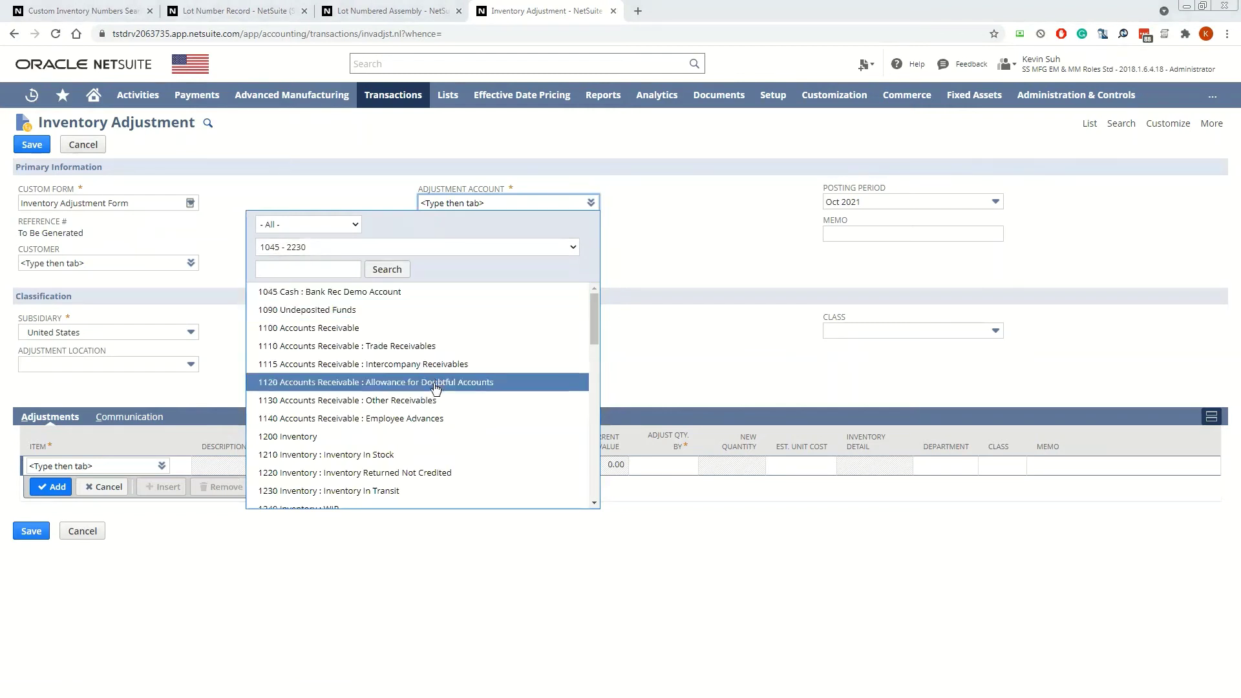
scroll(436, 388, "down", 2)
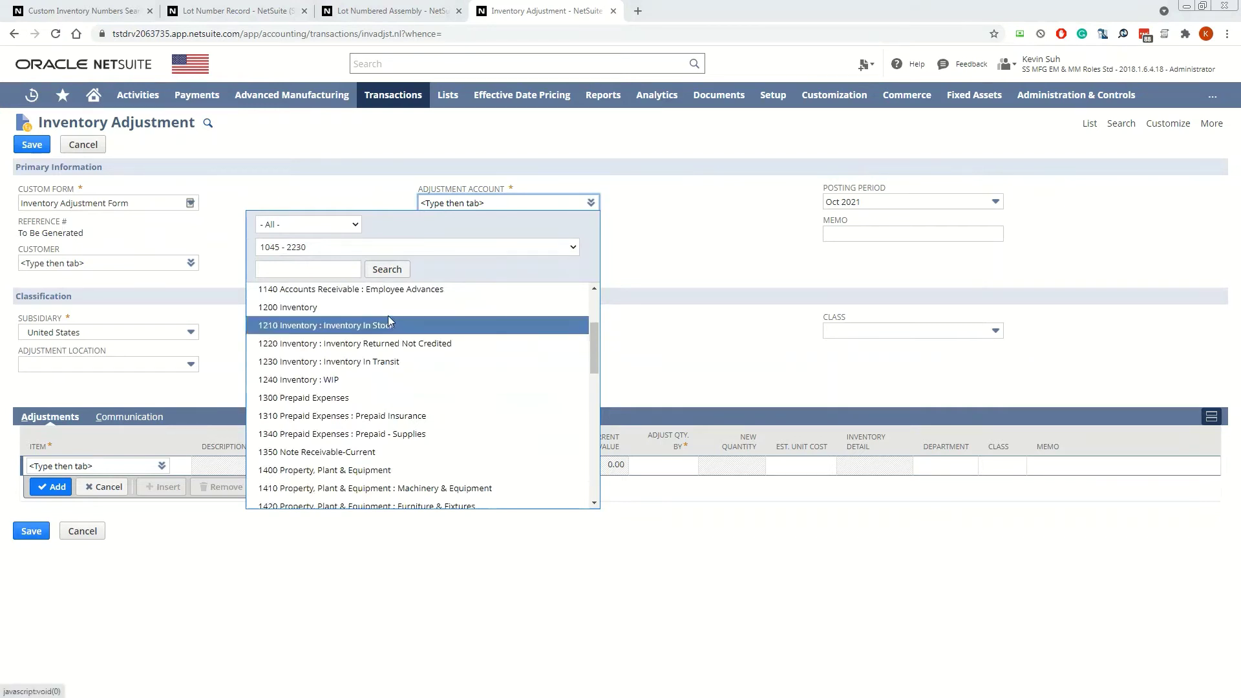
scroll(388, 323, "down", 6)
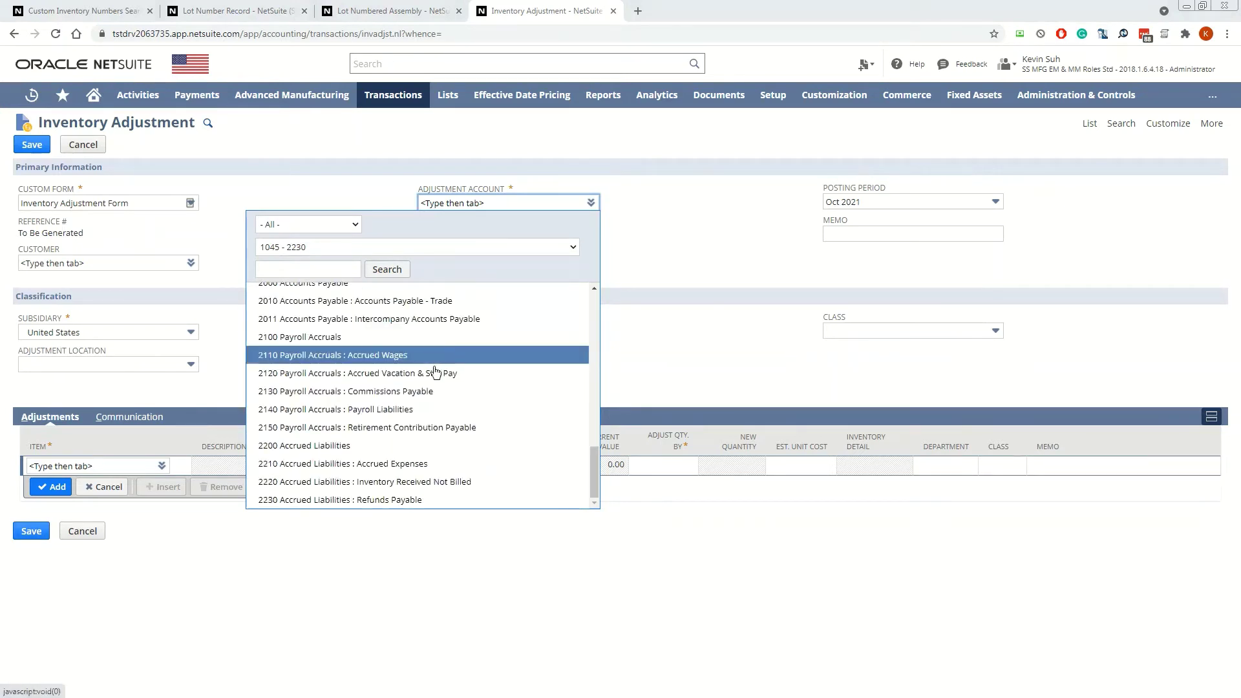
scroll(437, 372, "up", 7)
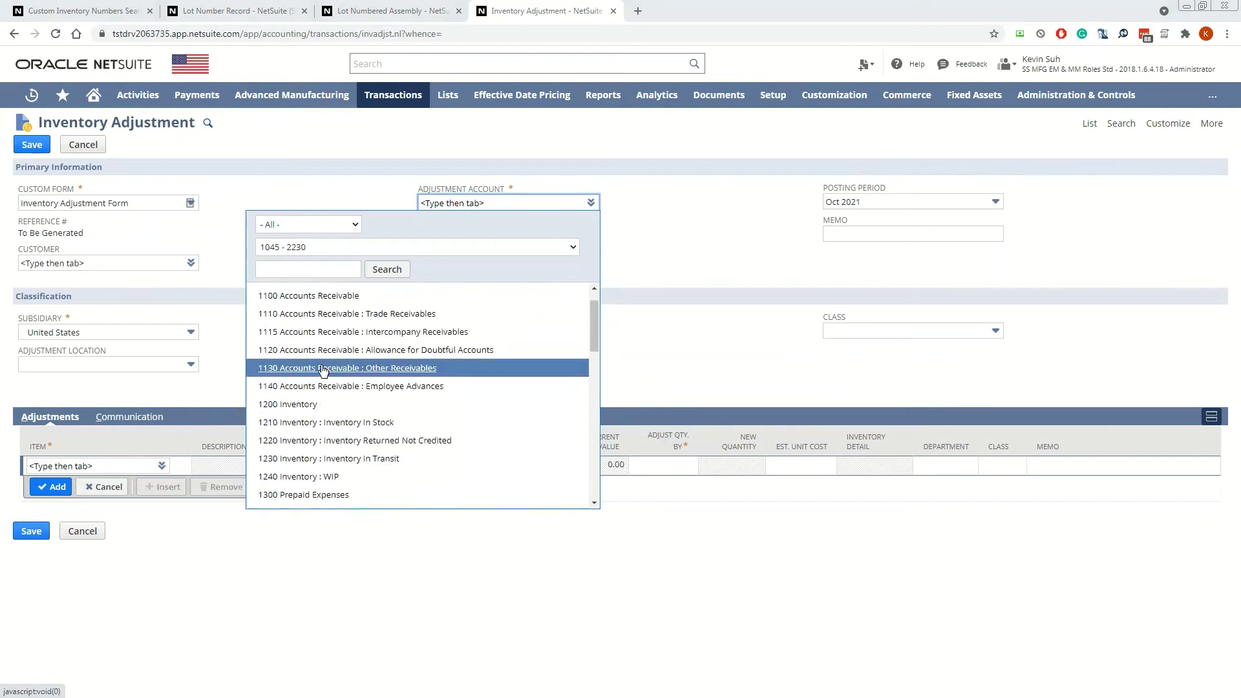
left_click(388, 403)
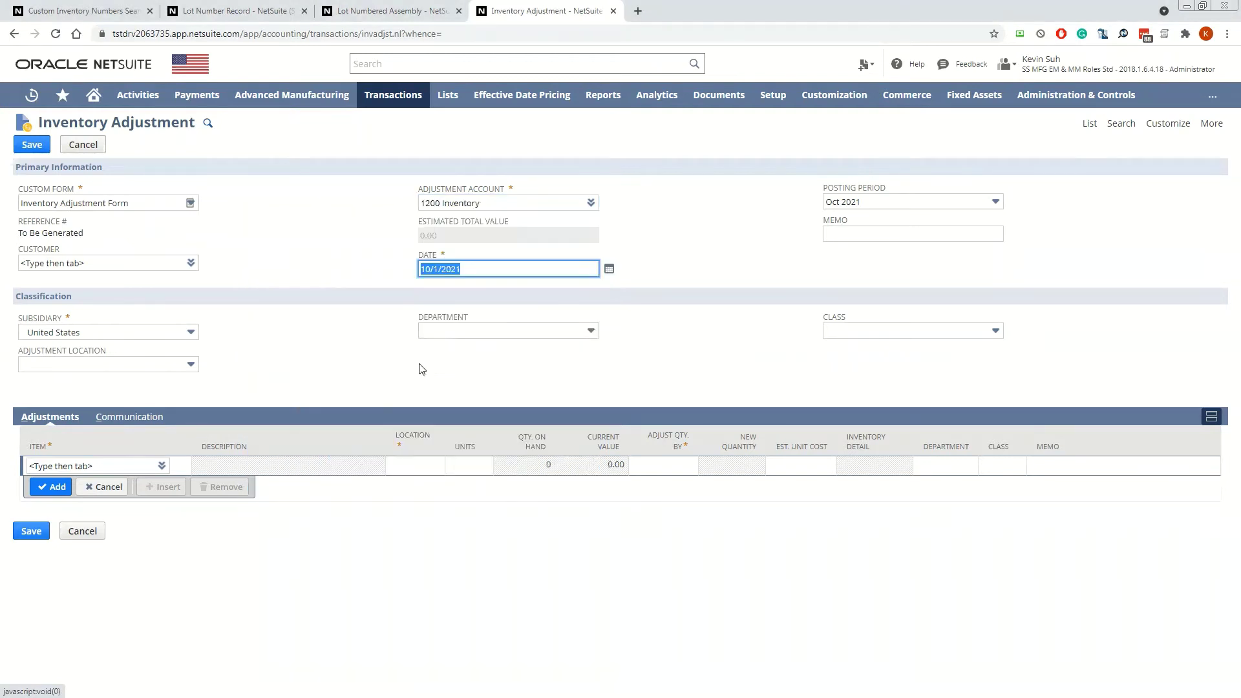
left_click(706, 341)
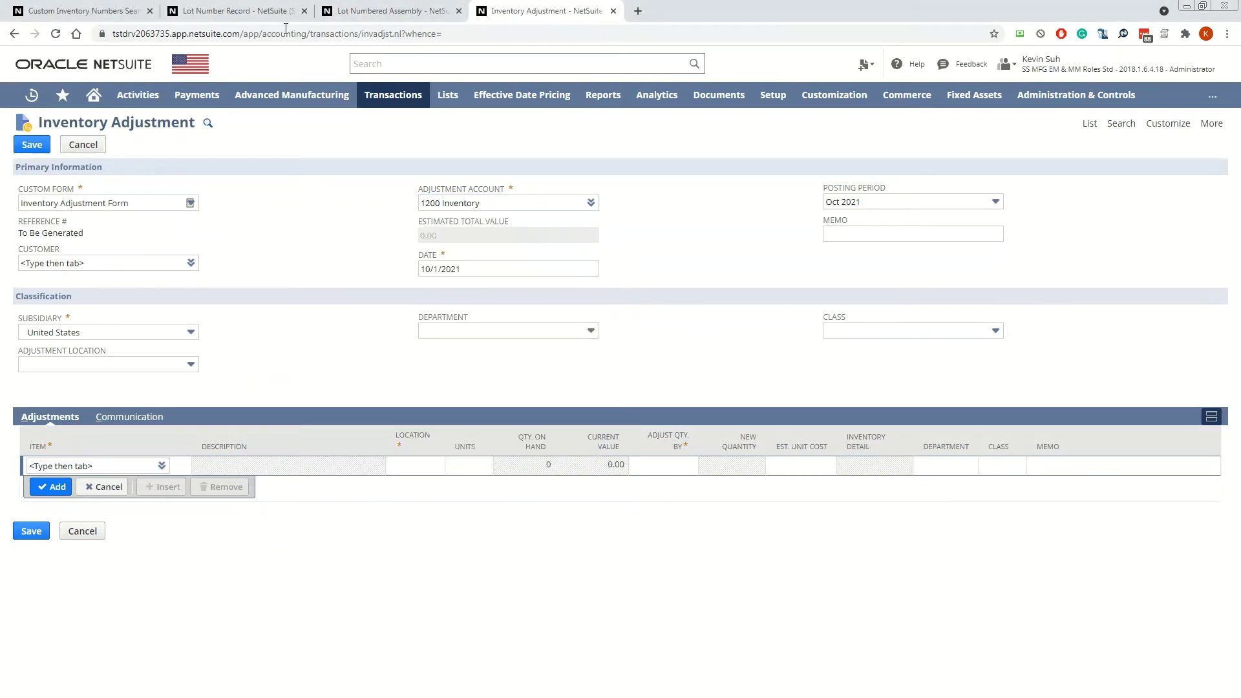
Step: Copy the item name HUM100CTP from the assembly item record into the first adjustment line's item
left_click(373, 9)
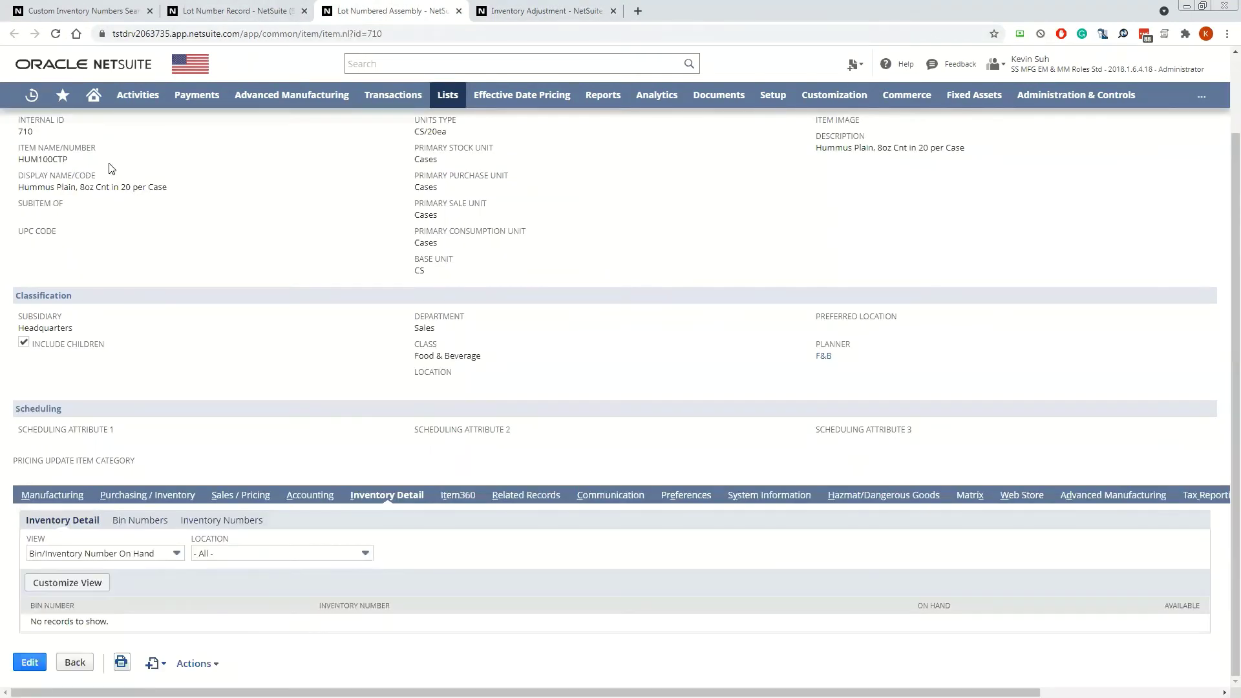
double_click(44, 159)
key("ctrl+c")
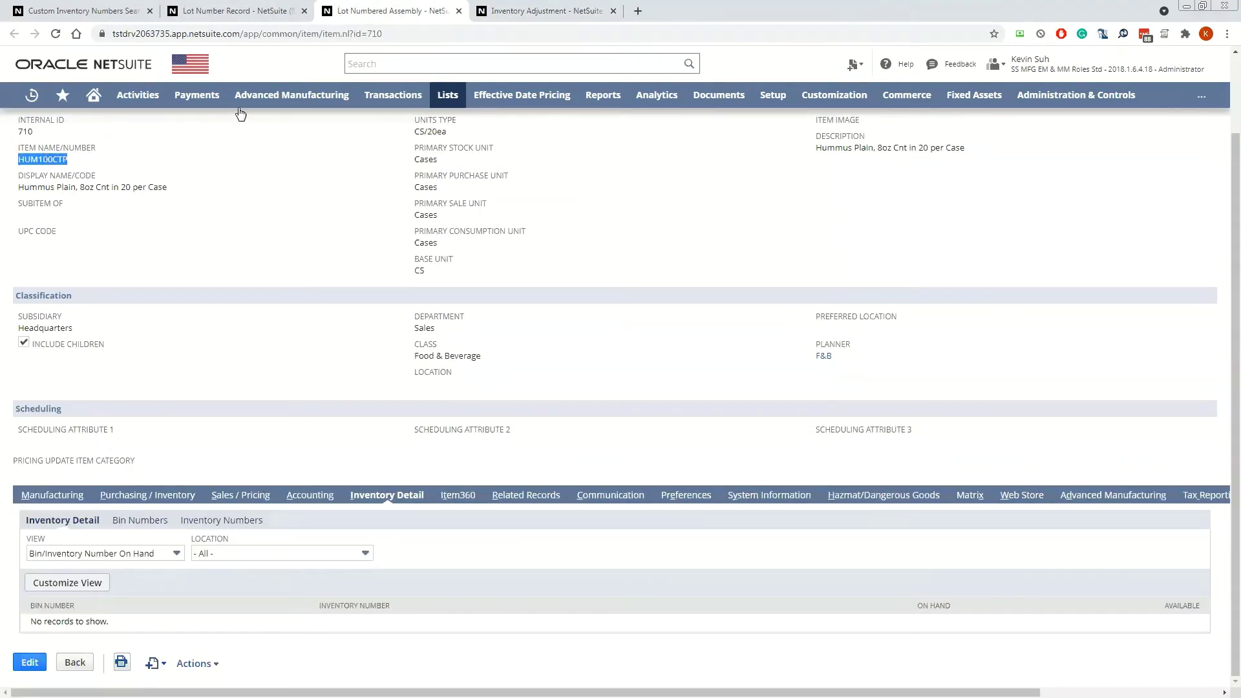
left_click(536, 10)
left_click(80, 466)
key("ctrl+v")
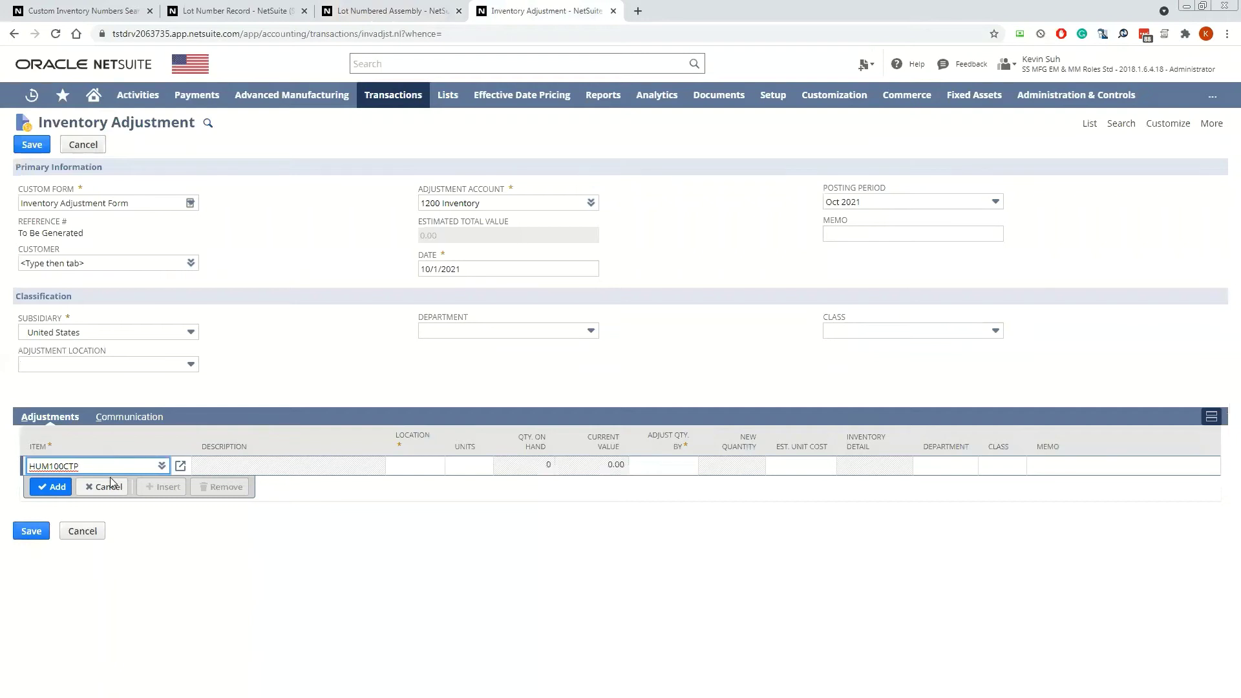
key("Tab")
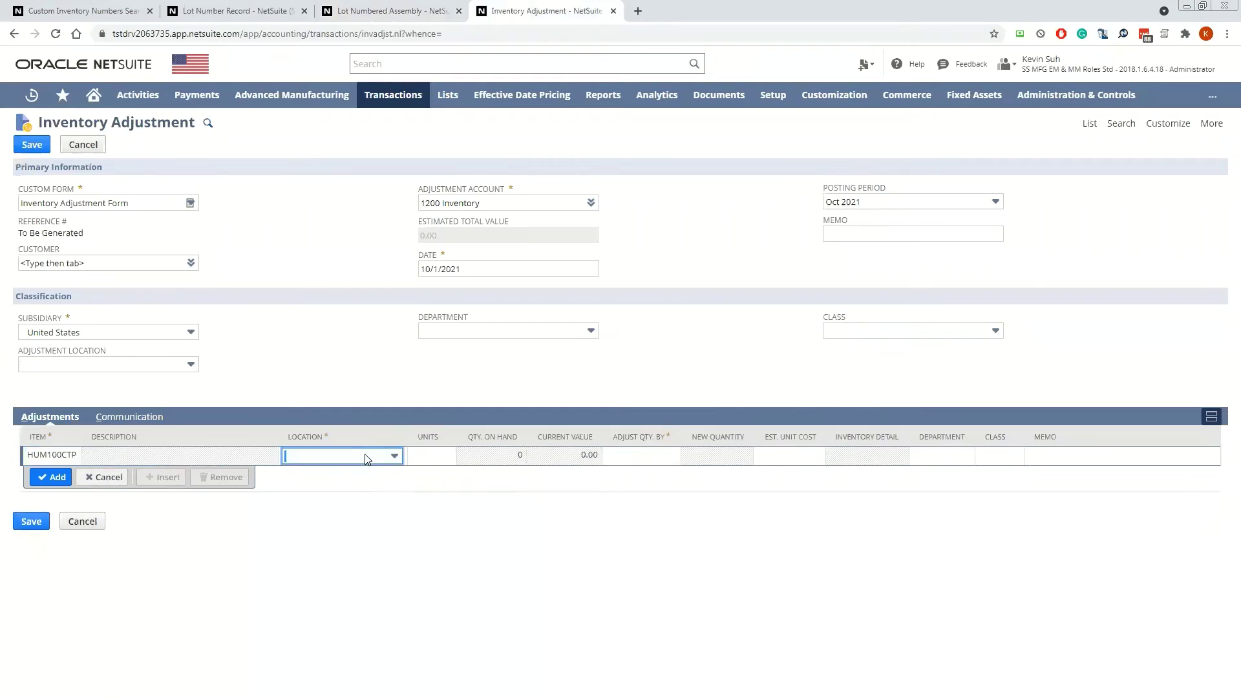
Step: Set the HUM100CTP adjustment line's location to San Francisco
left_click(365, 459)
scroll(313, 543, "down", 2)
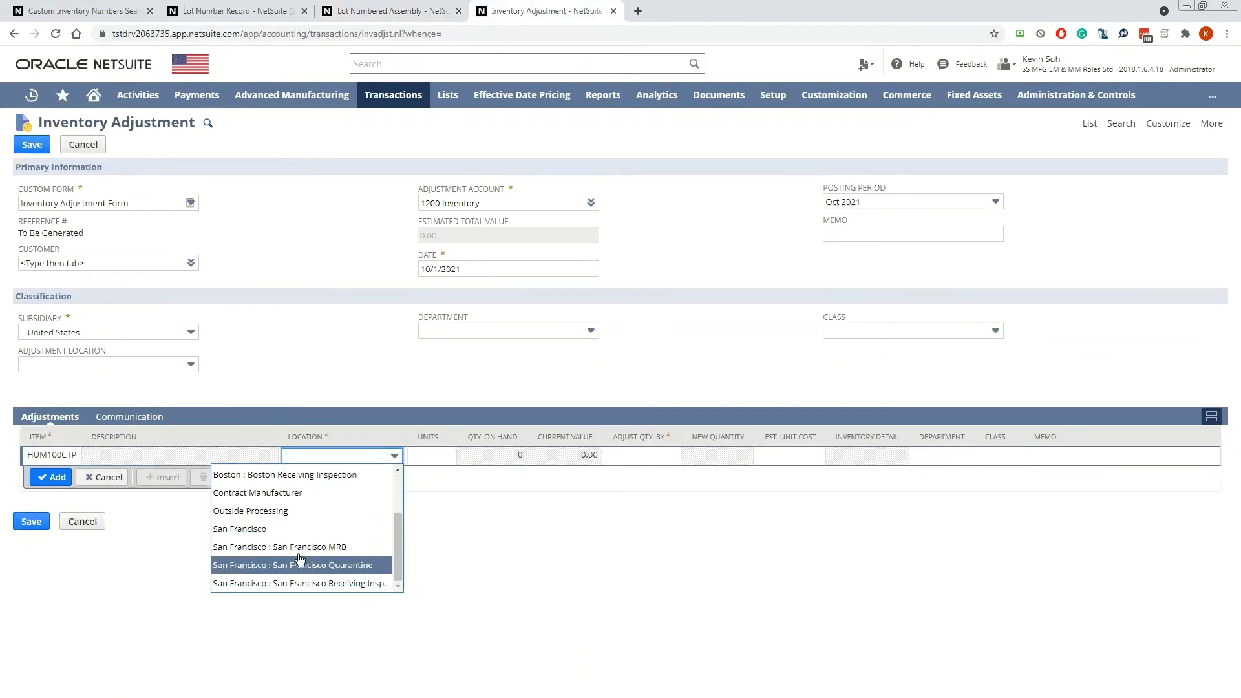
left_click(259, 528)
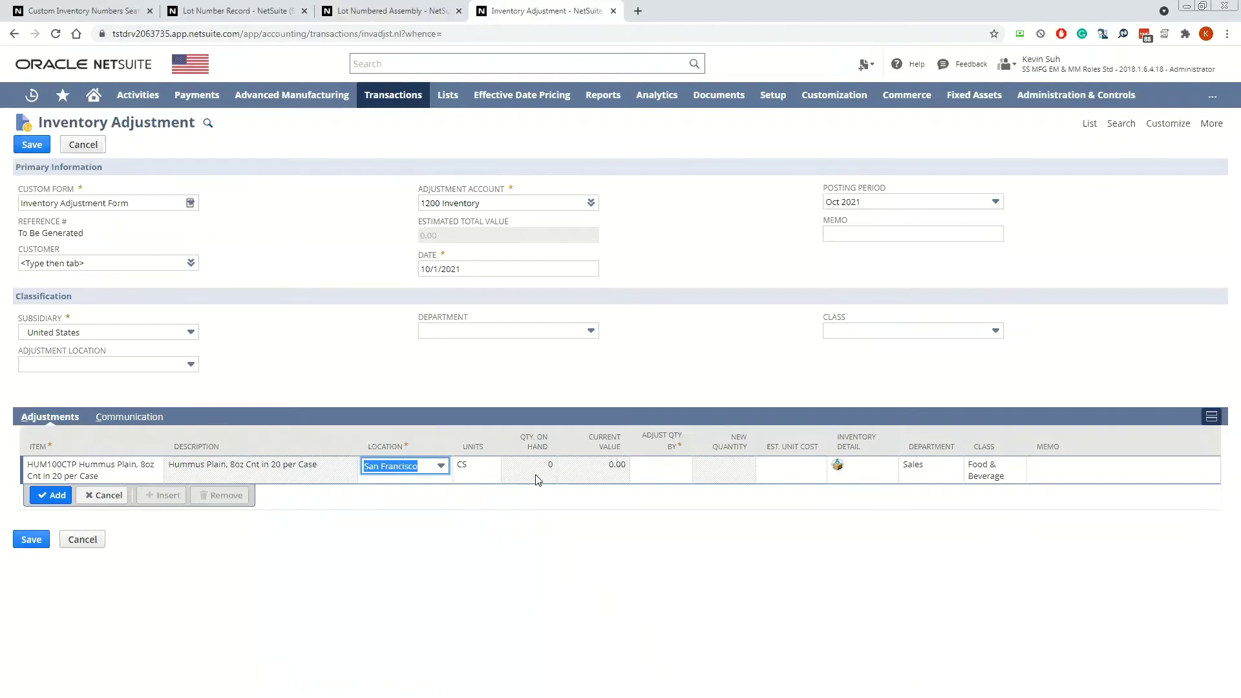
Step: Adjust the HUM100CTP line's quantity by 100 and open its inventory detail
left_click(682, 473)
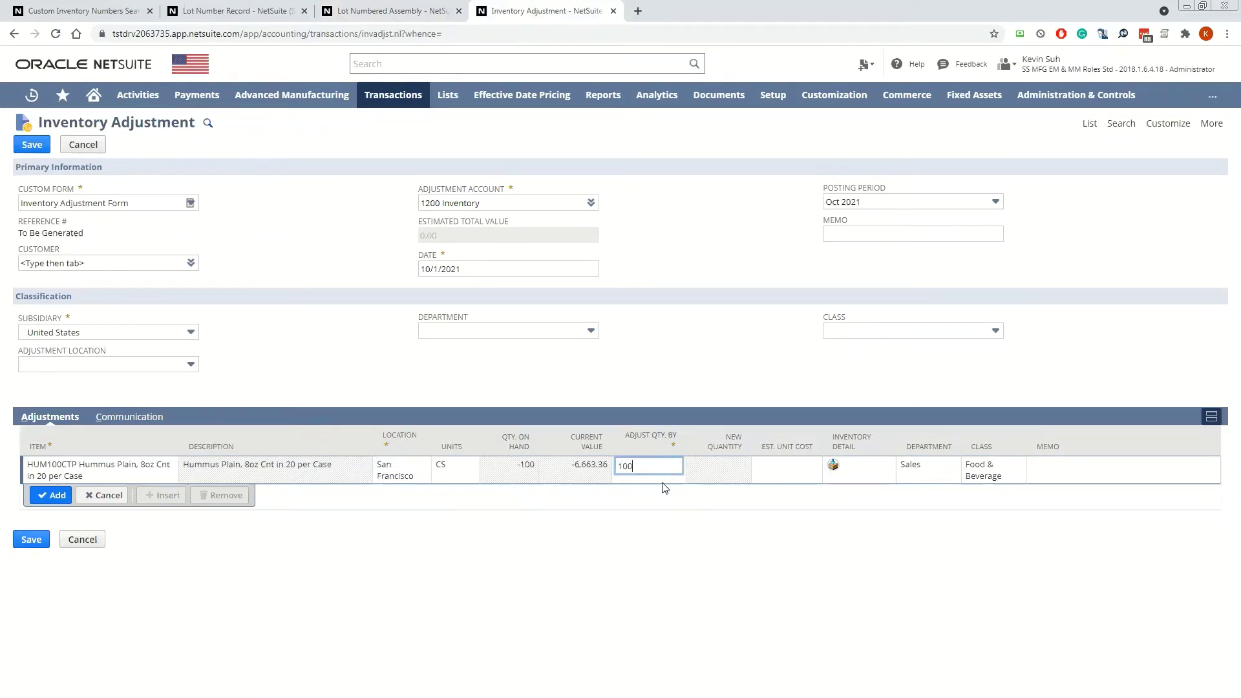
left_click(716, 363)
left_click(832, 466)
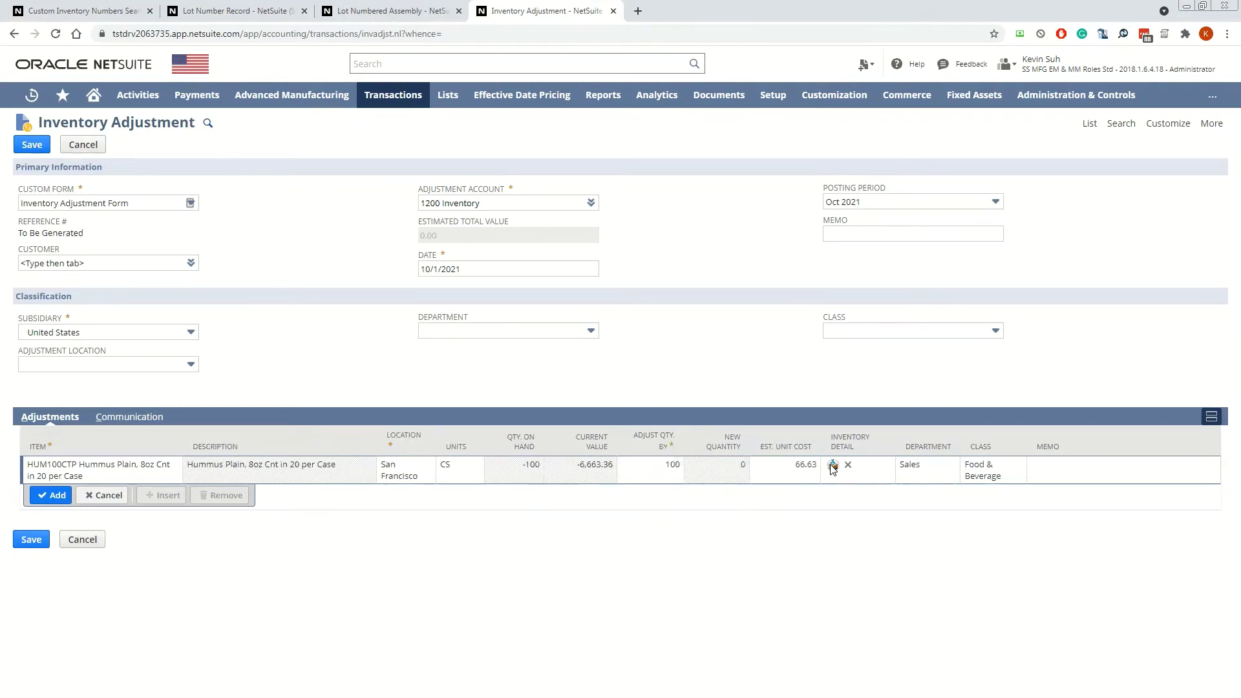
left_click(833, 466)
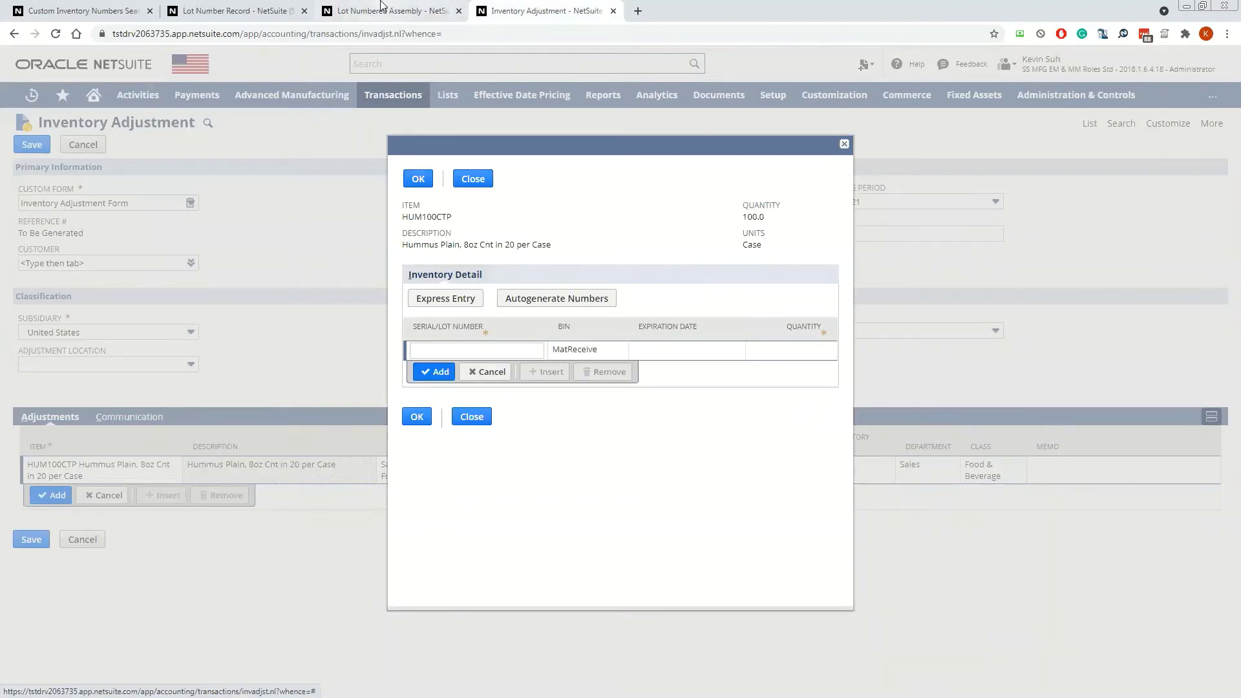
Step: Recheck the San Francisco on-hand quantity in the lot number record and the assembly item's location and inventory details
key("ctrl+Page_Up")
key("ctrl+Page_Up")
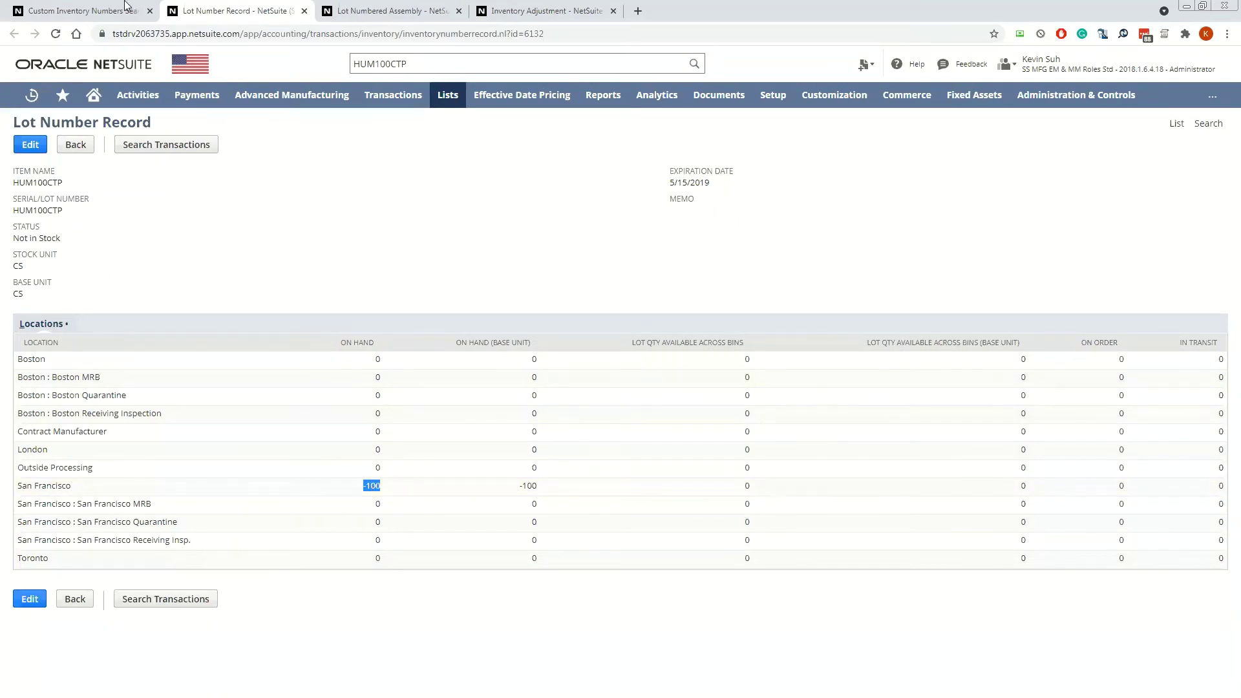
left_click(401, 9)
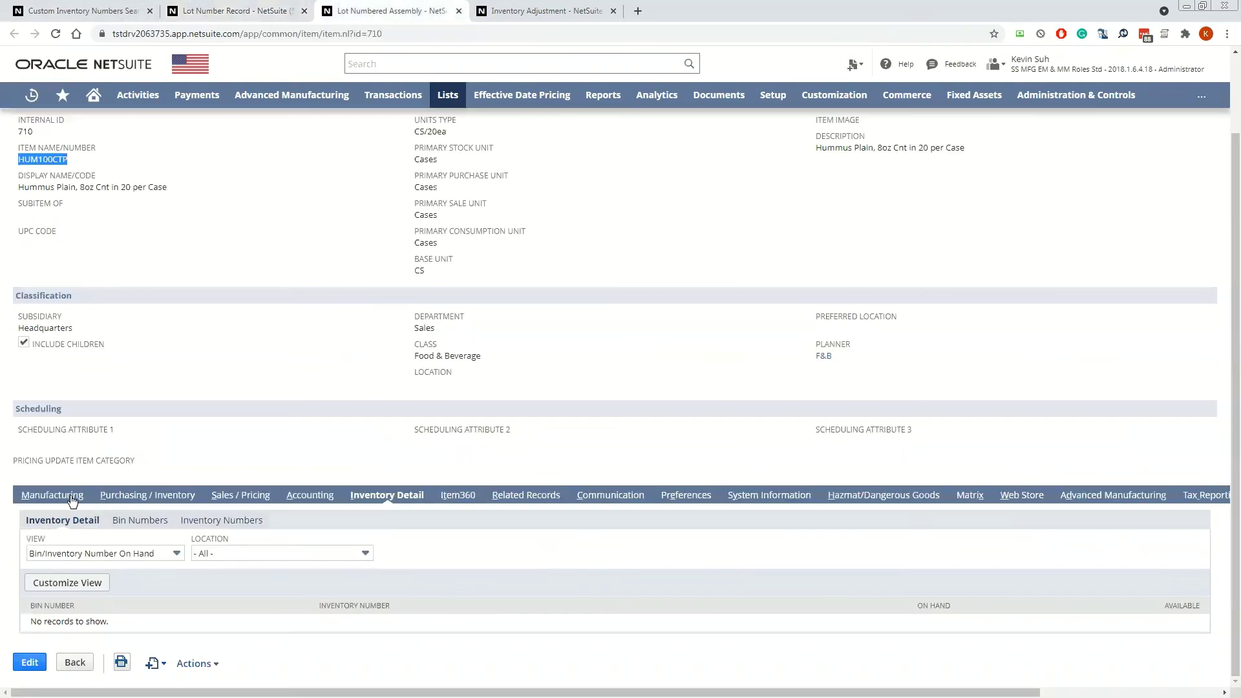
left_click(152, 496)
scroll(147, 582, "down", 8)
scroll(152, 485, "down", 4)
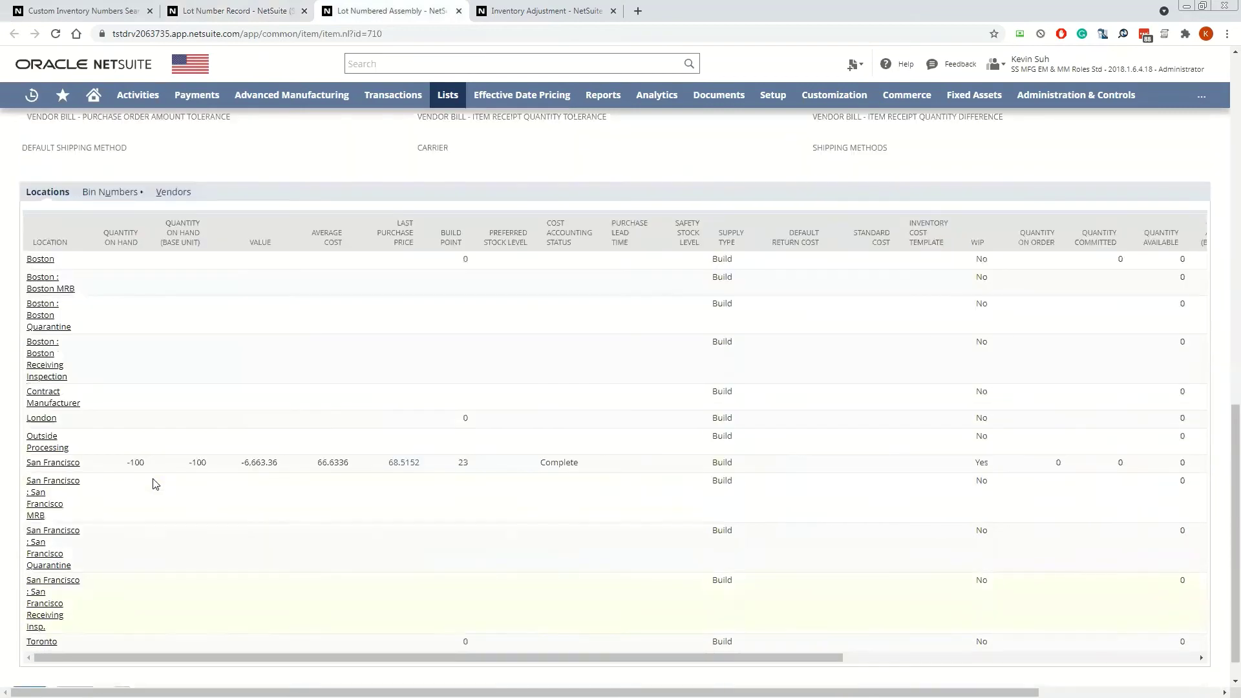
scroll(332, 457, "up", 6)
scroll(397, 306, "up", 3)
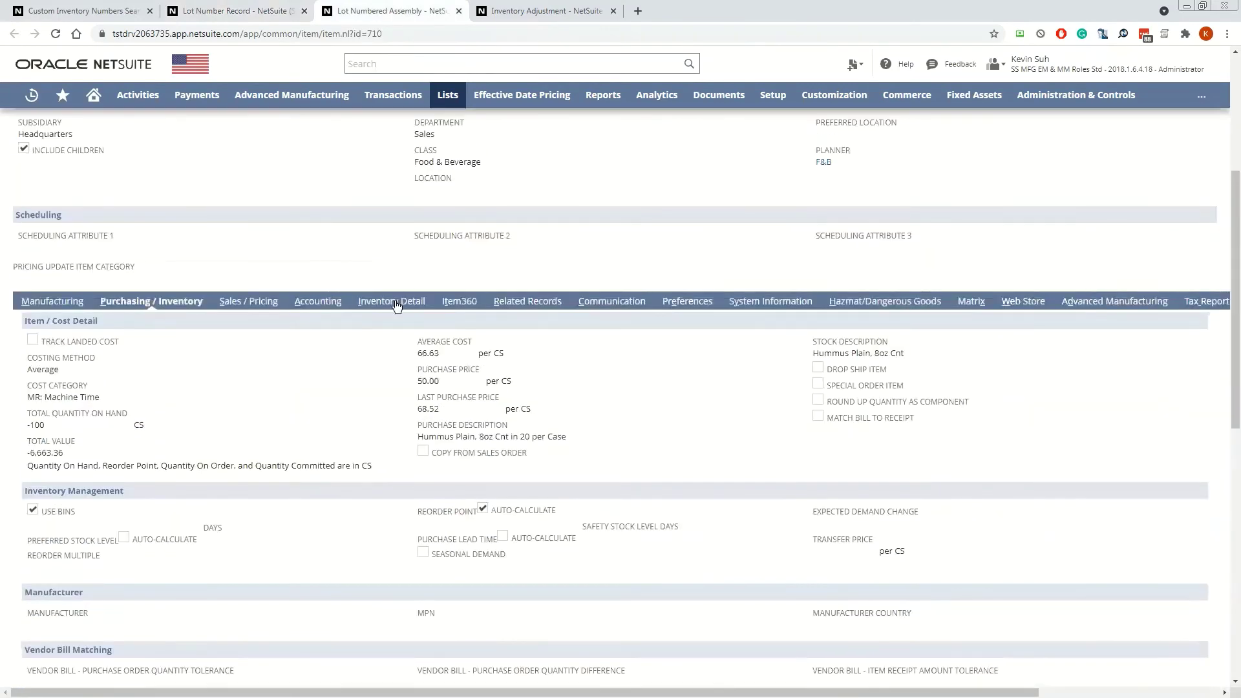
left_click(394, 302)
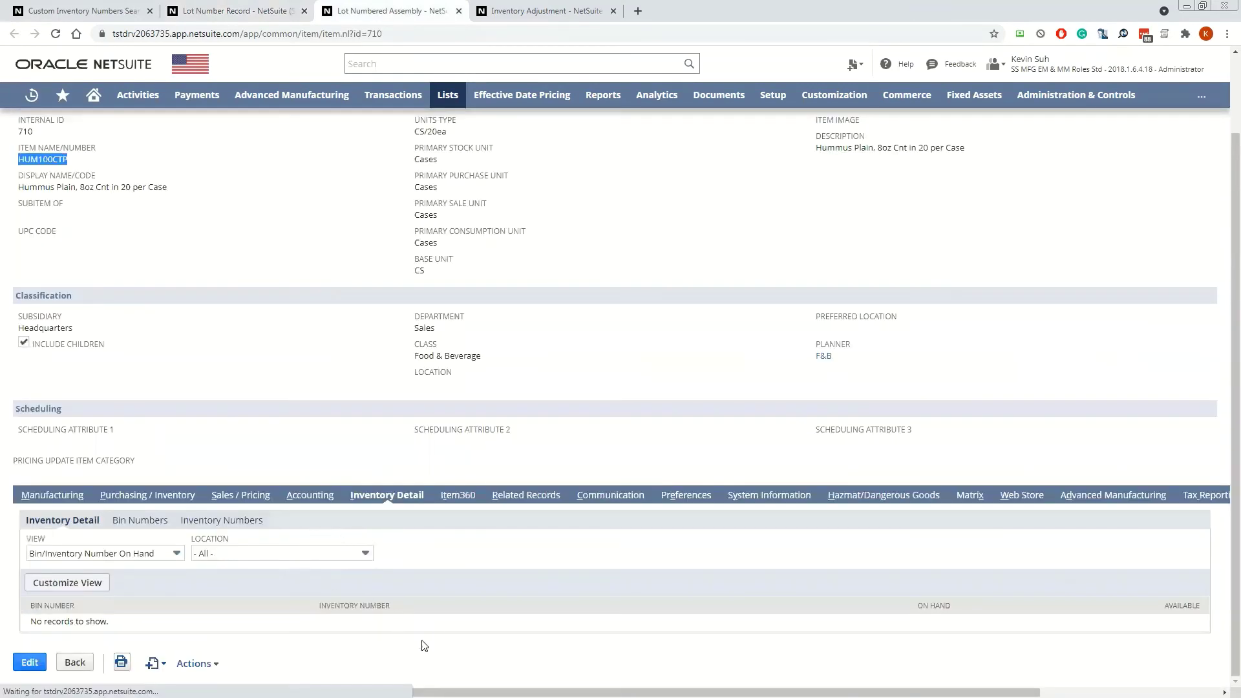
left_click(571, 9)
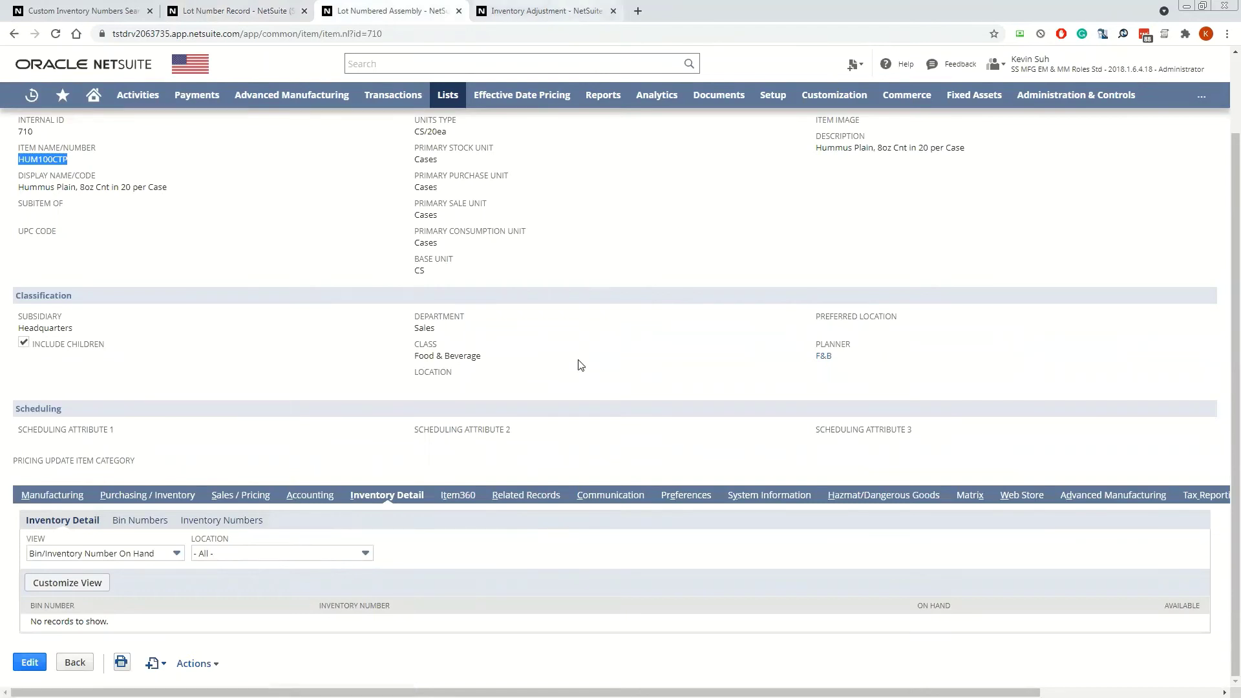
Step: Copy the serial/lot number HUM100CTP from the lot number record into the adjustment's inventory detail line
left_click(249, 10)
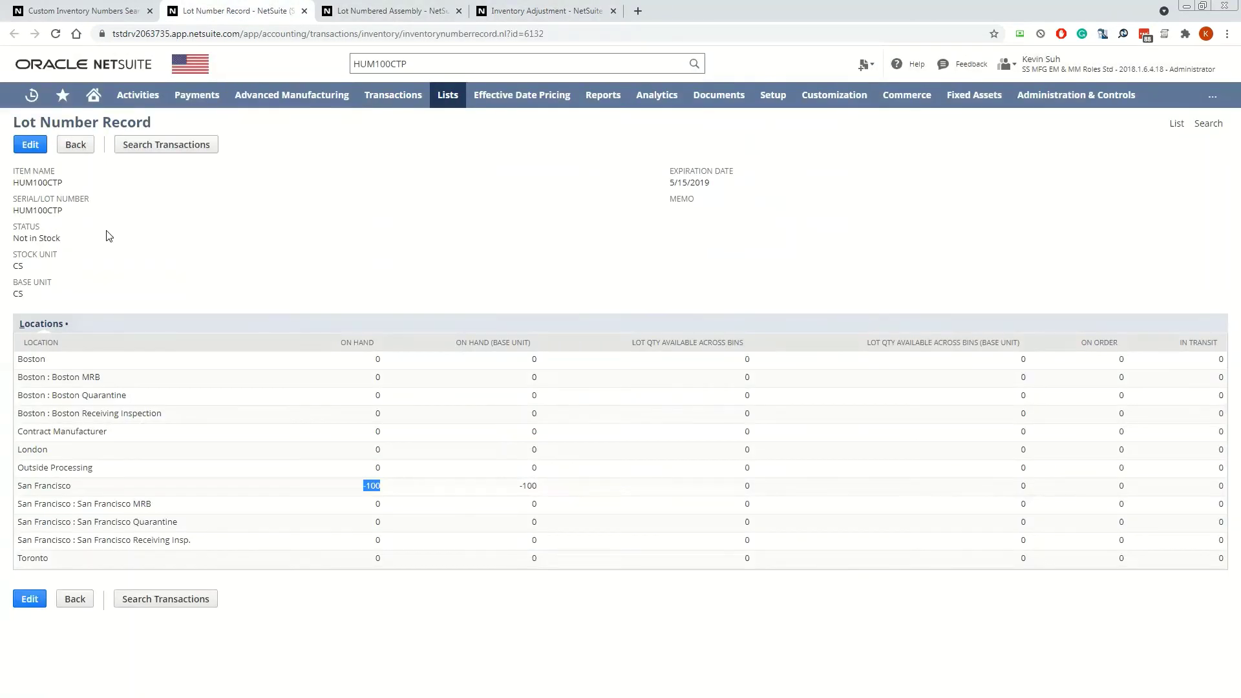
double_click(58, 210)
key("ctrl+c")
left_click(416, 11)
left_click(498, 5)
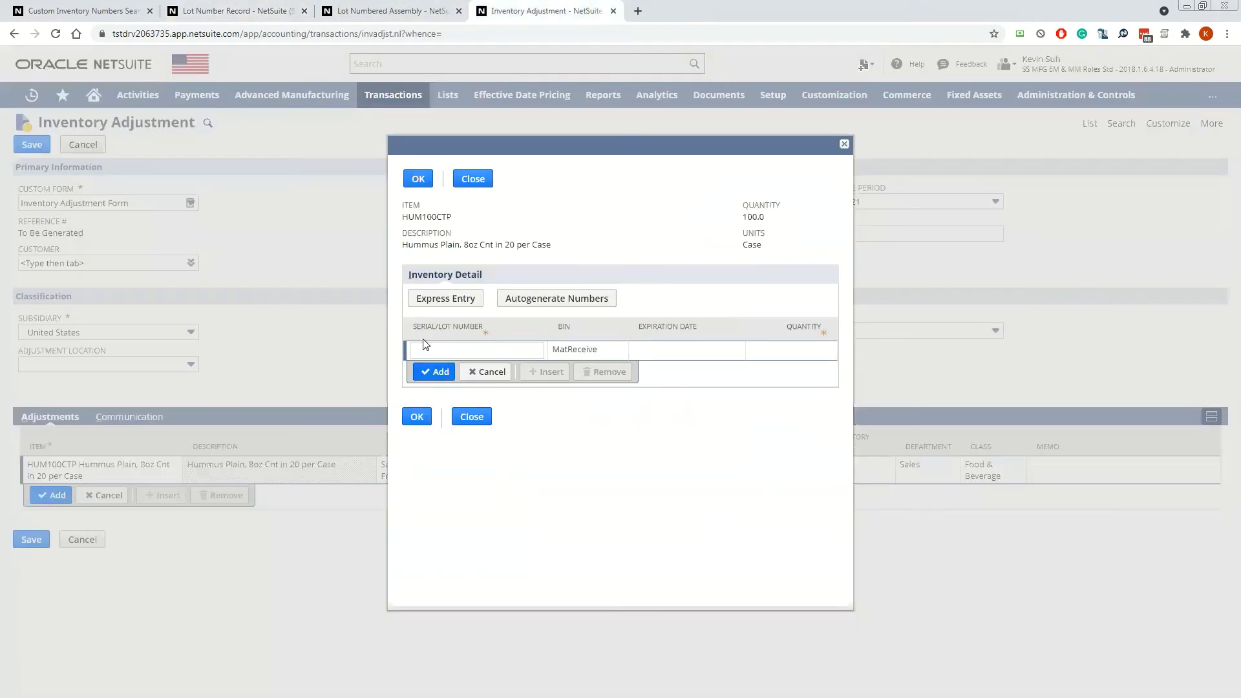
left_click(446, 349)
key("ctrl+v")
Step: Set the lot's inventory detail quantity to 100 and add the line
left_click(786, 356)
type("10")
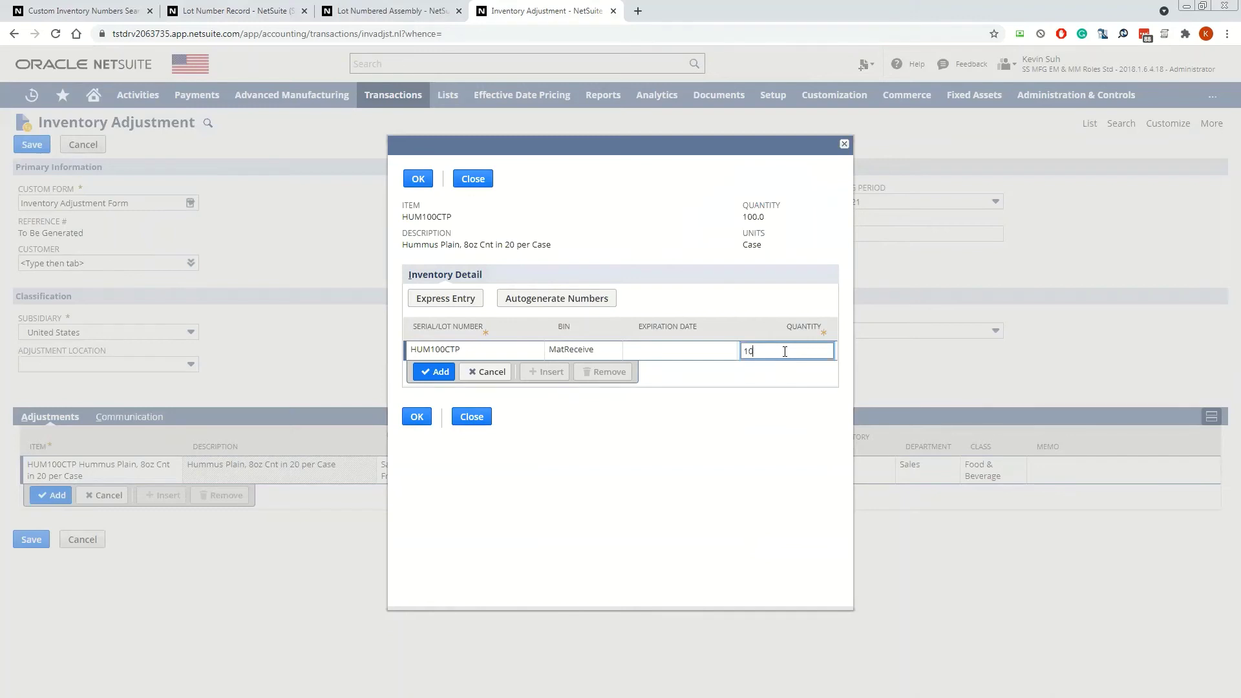
type("0")
left_click(434, 372)
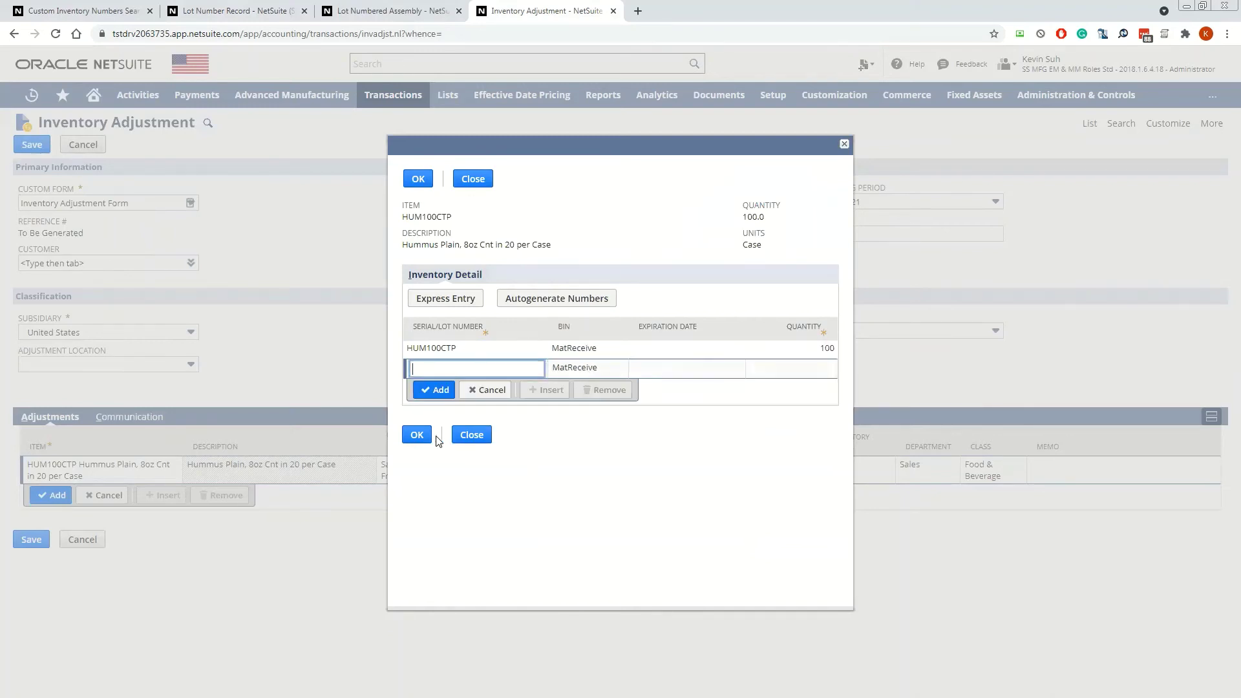
Step: Accept the inventory detail and add the HUM100CTP line to the inventory adjustment
left_click(420, 435)
left_click(45, 495)
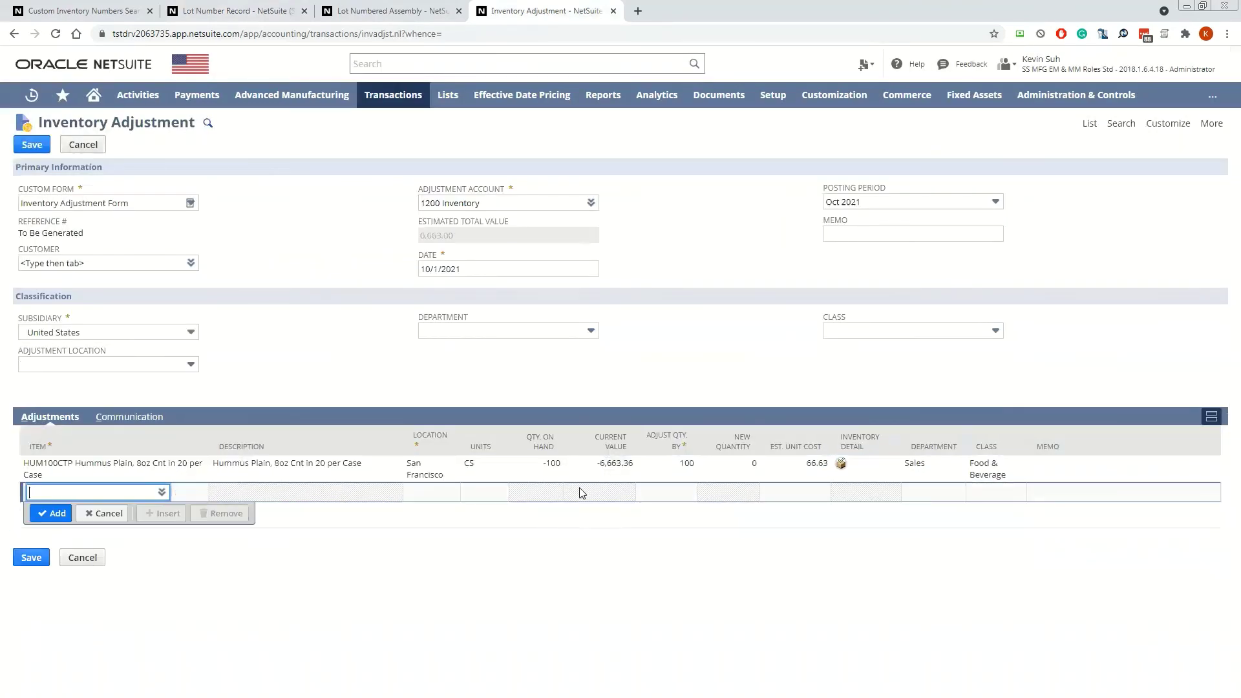
Step: Review the San Francisco on-hand quantity in the lot number record and in the assembly item's location list
left_click(236, 11)
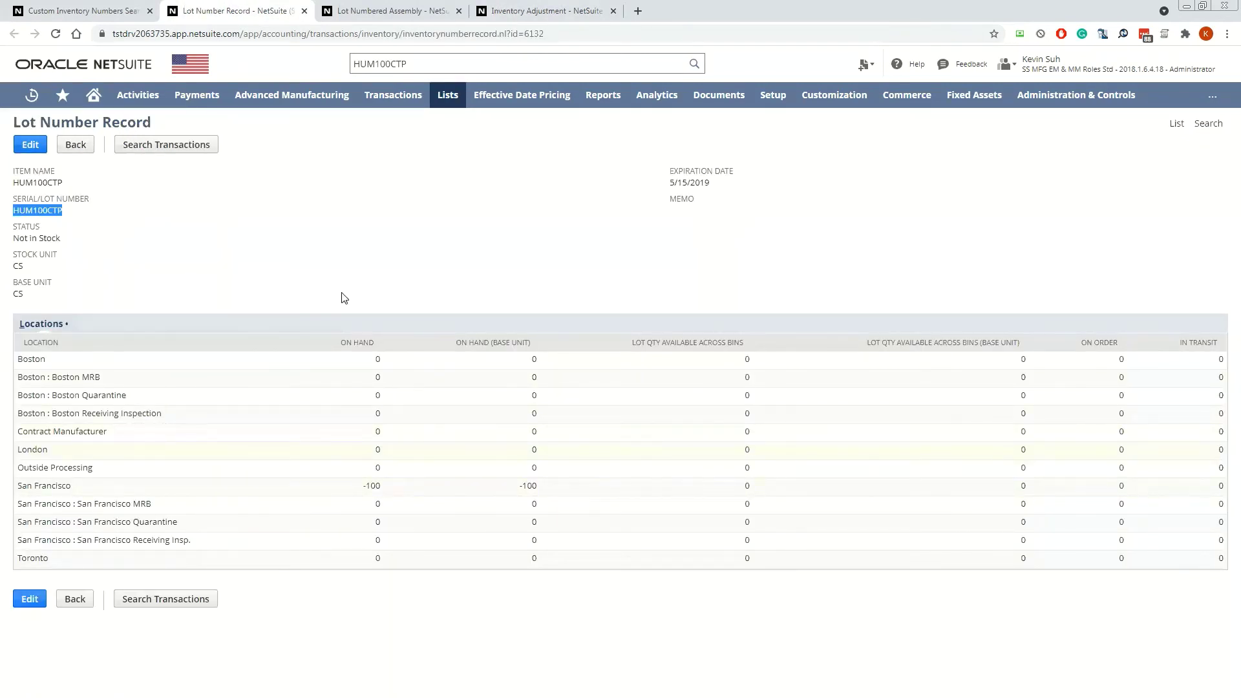
left_click(387, 11)
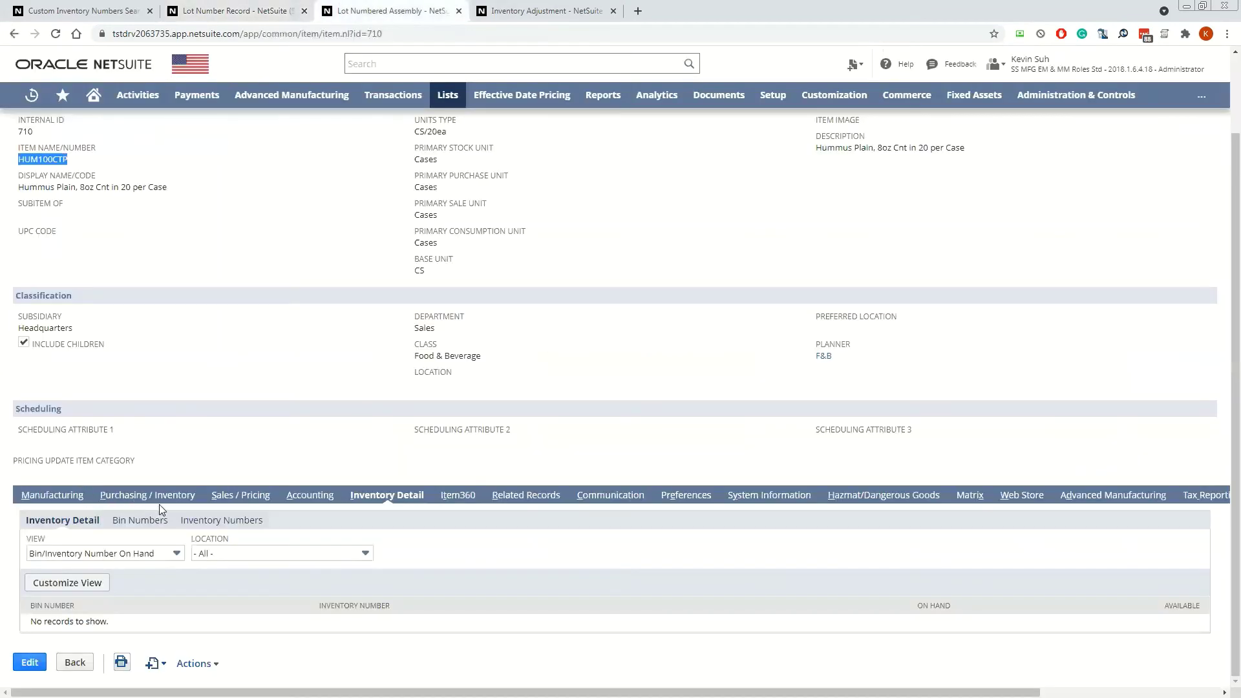
left_click(159, 502)
scroll(194, 517, "down", 5)
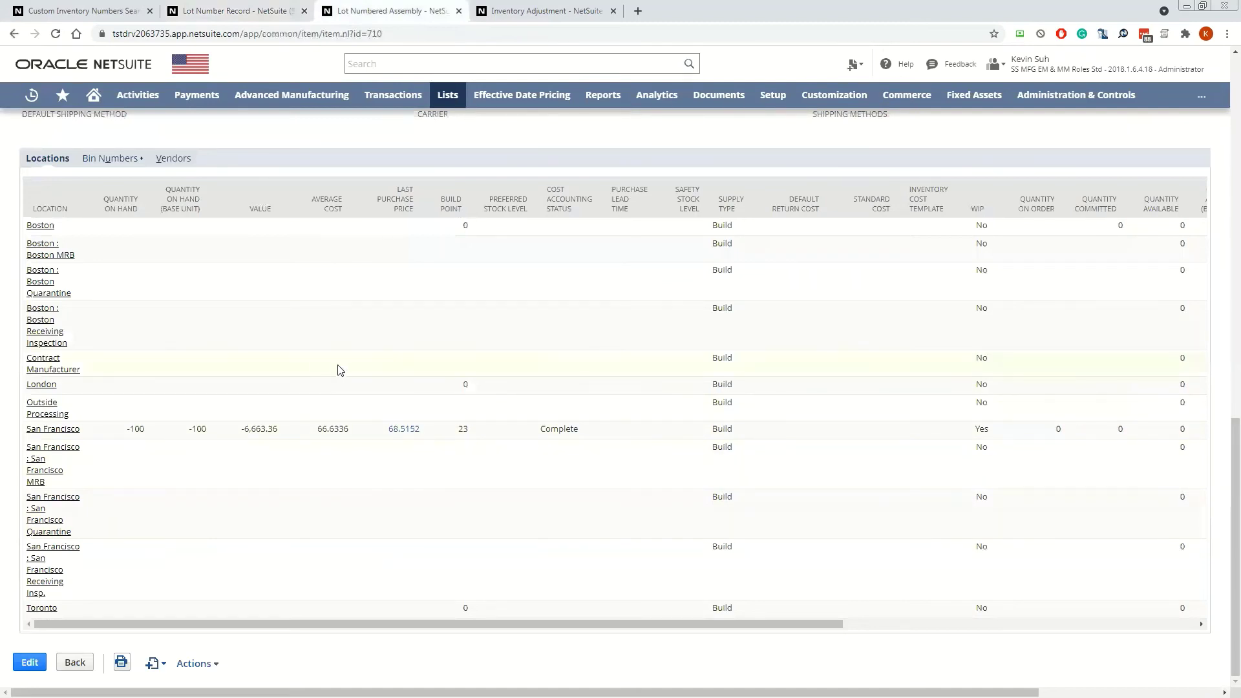
Step: Return to the inventory adjustment for HUM100CTP and save it
left_click(546, 11)
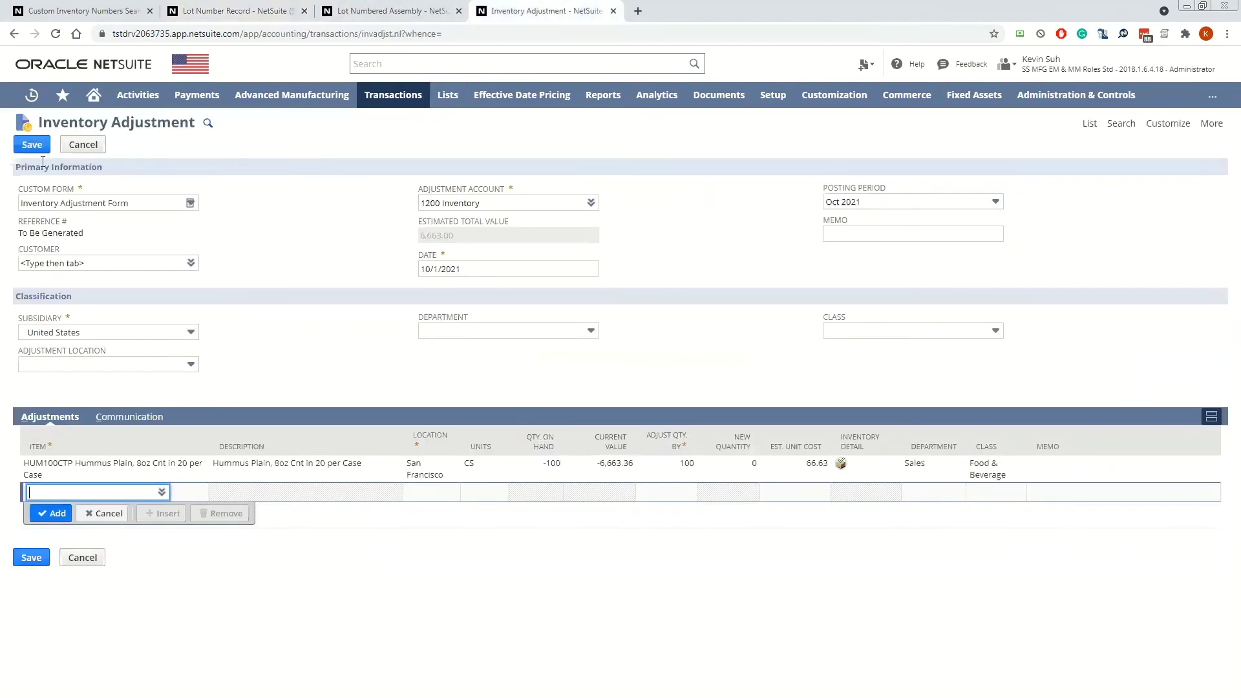
left_click(31, 144)
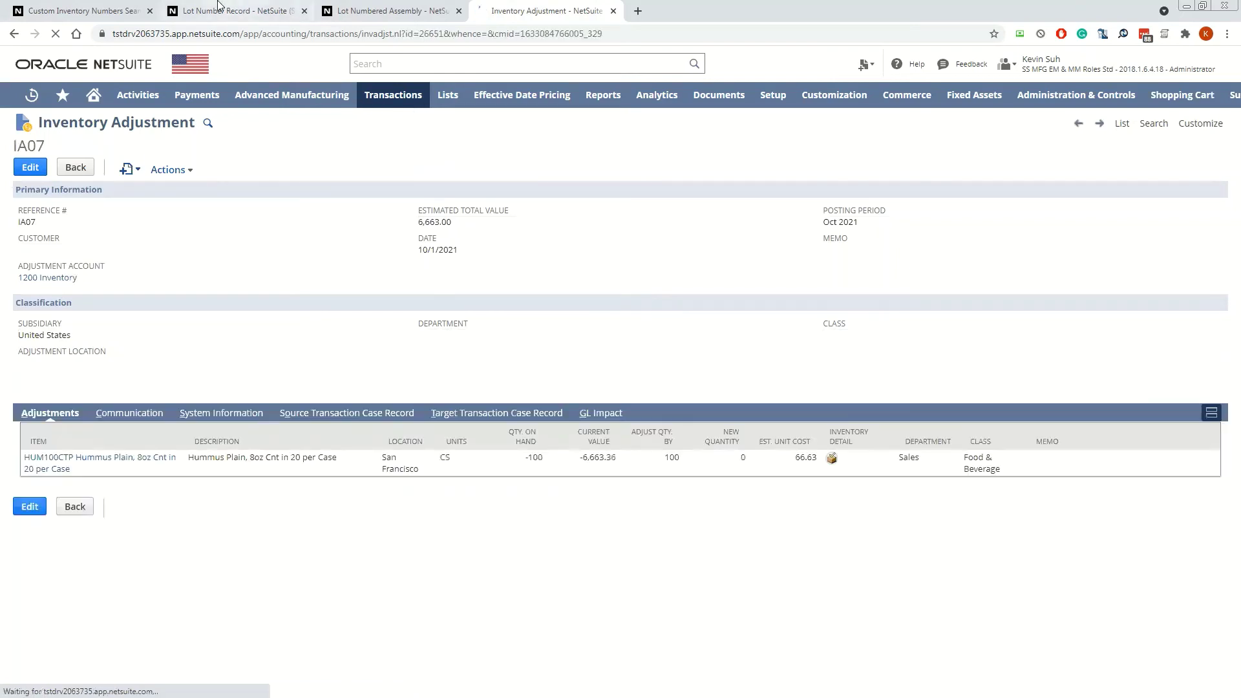
Step: Reload the HUM100CTP assembly item and check its San Francisco on-hand quantity and its inventory detail
left_click(374, 7)
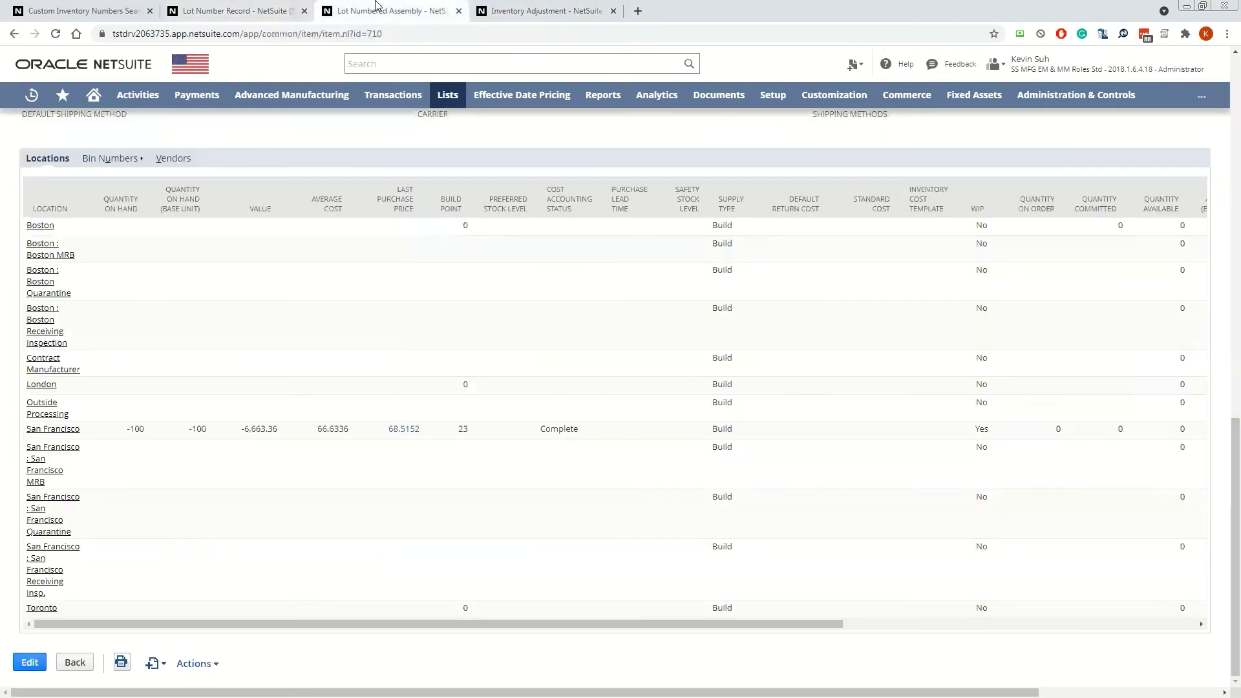
left_click(55, 33)
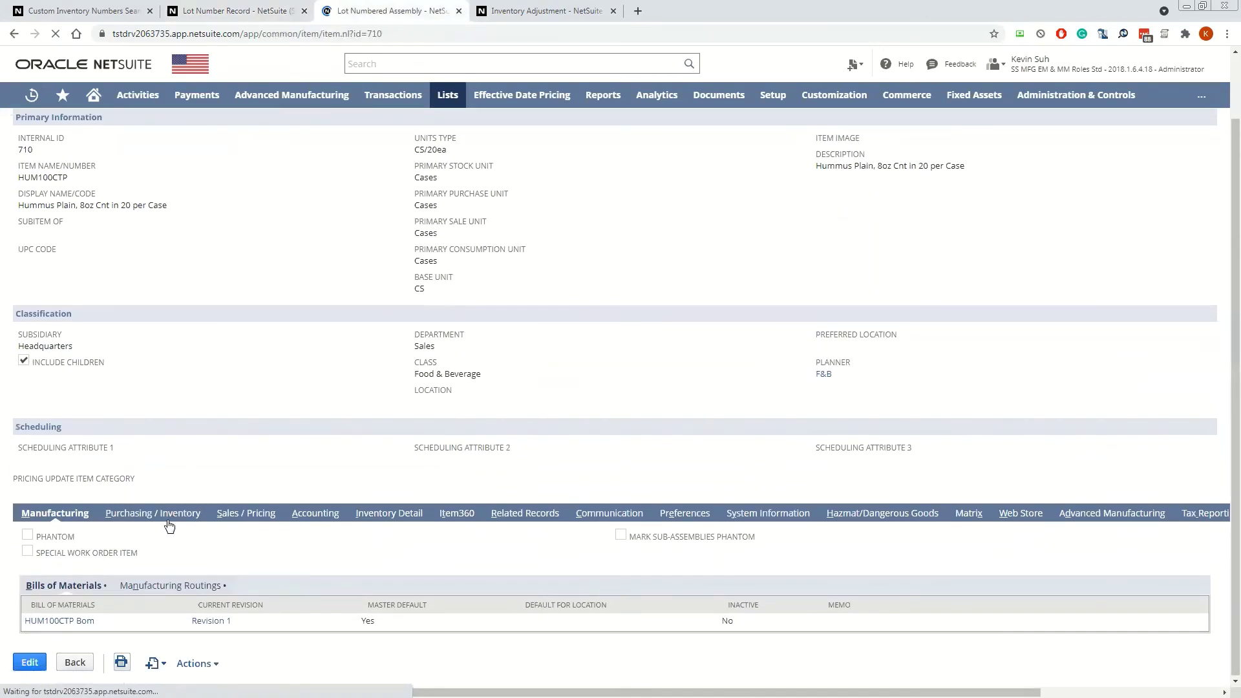
left_click(169, 515)
scroll(259, 465, "down", 6)
scroll(259, 517, "down", 6)
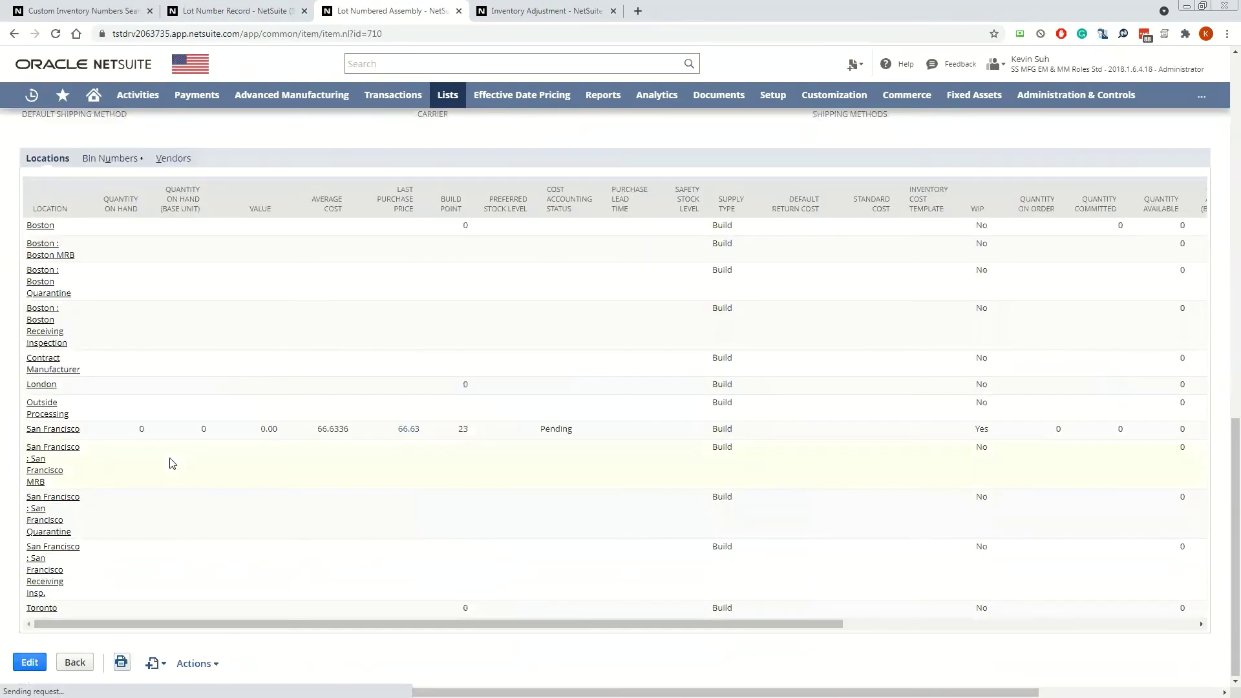
scroll(305, 465, "up", 12)
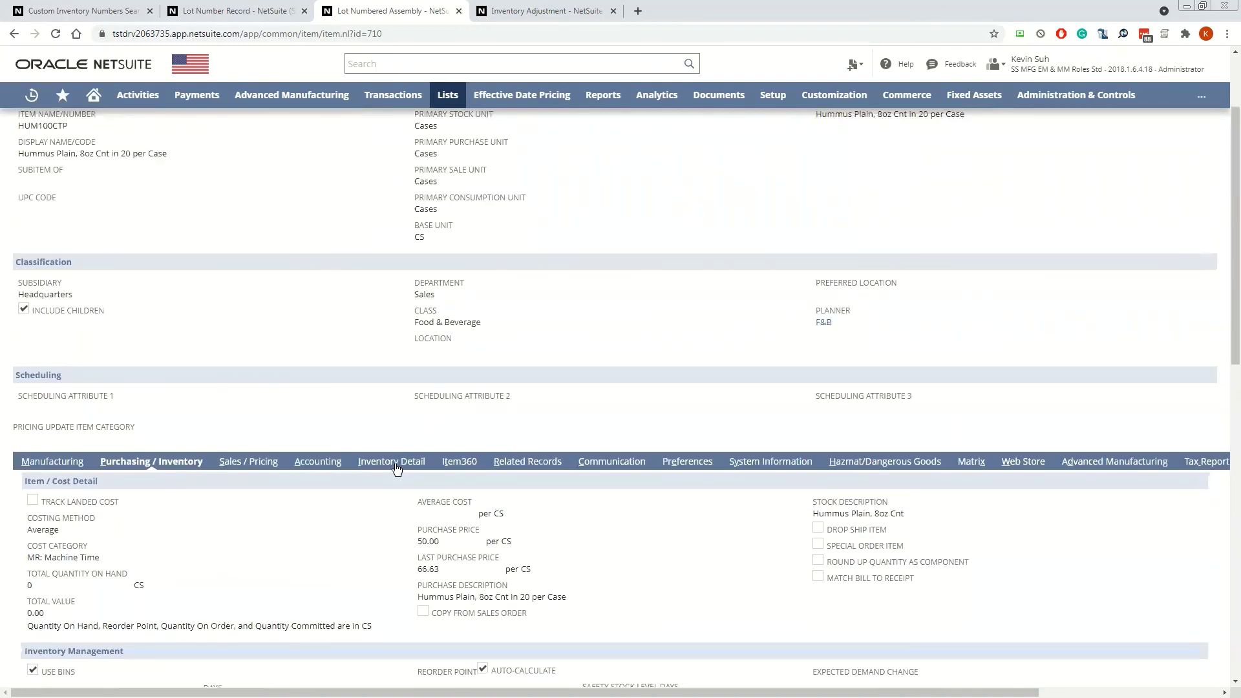
left_click(394, 463)
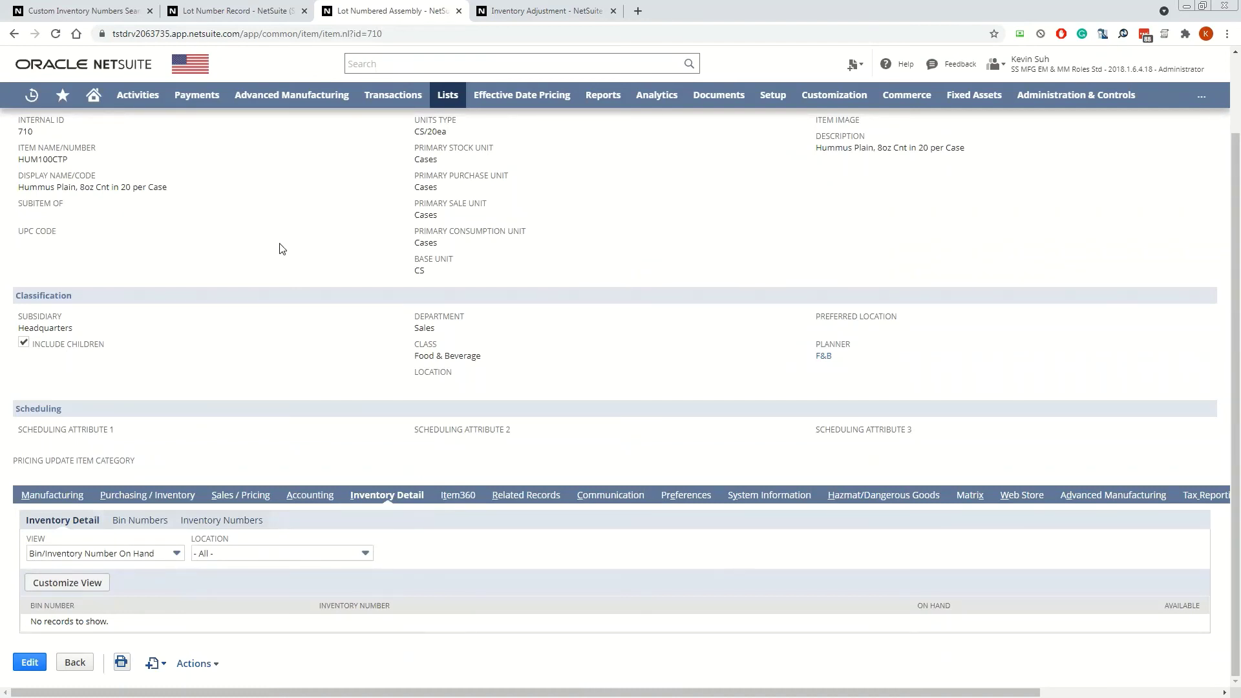
Step: Go back from the custom inventory numbers search results to the saved search's criteria
left_click(95, 10)
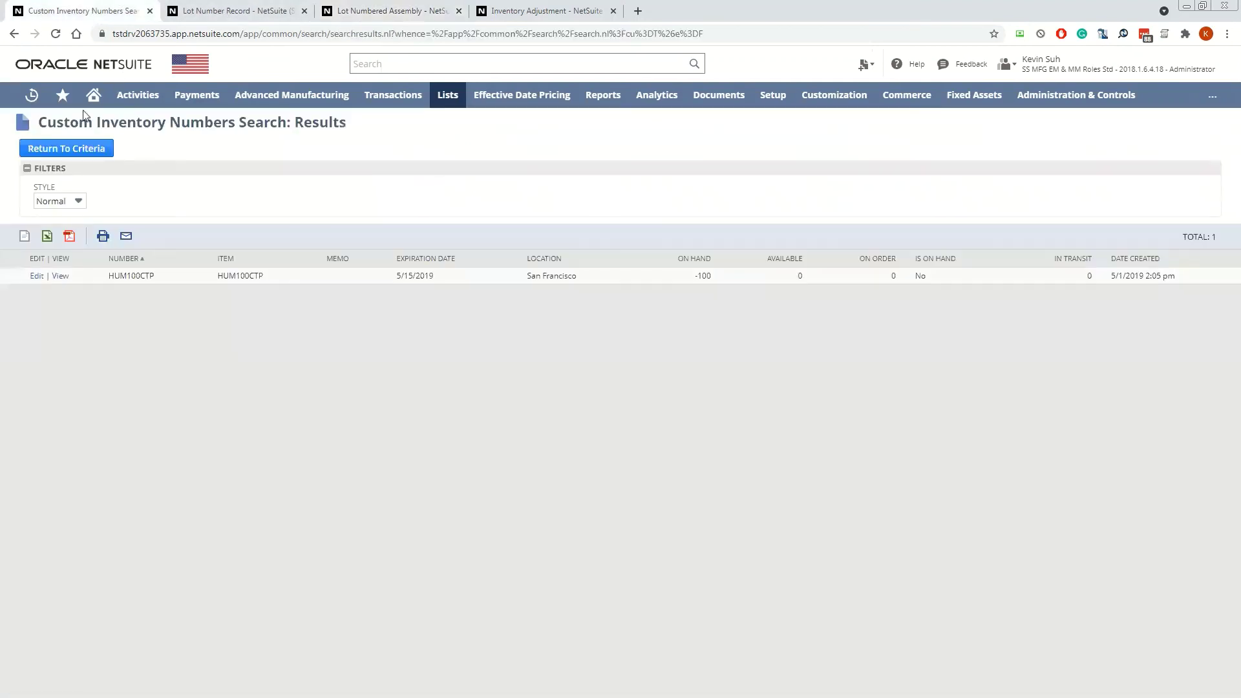
left_click(64, 149)
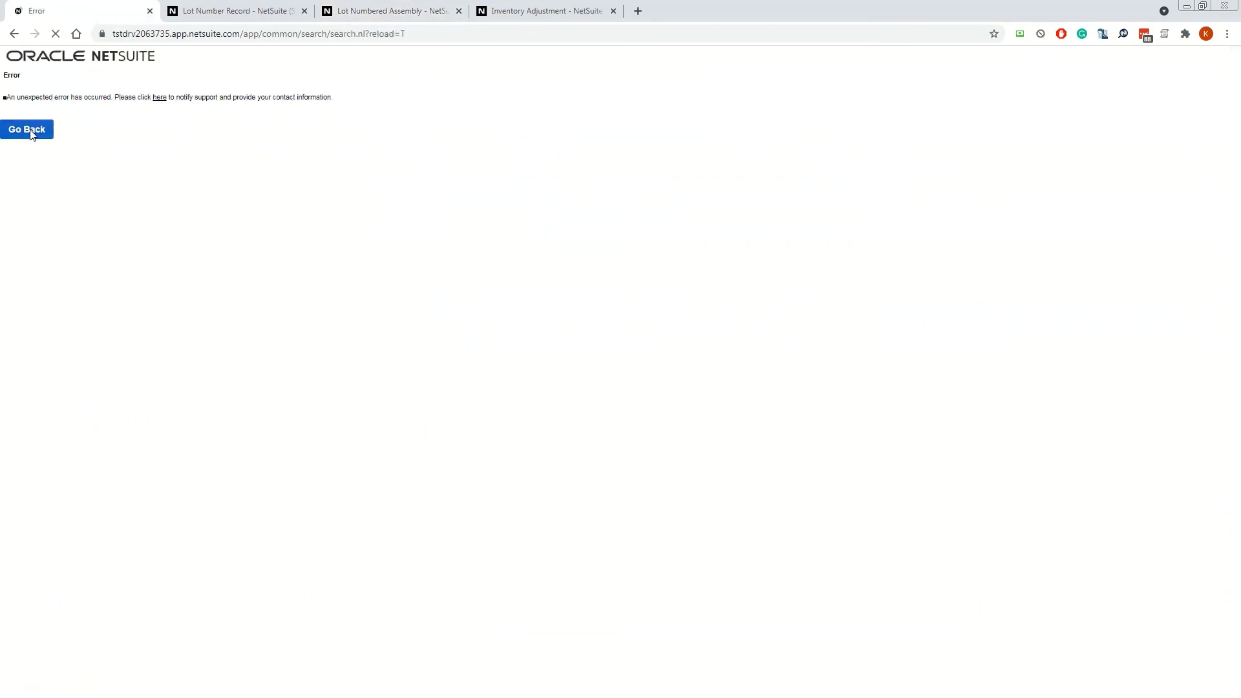
left_click(29, 130)
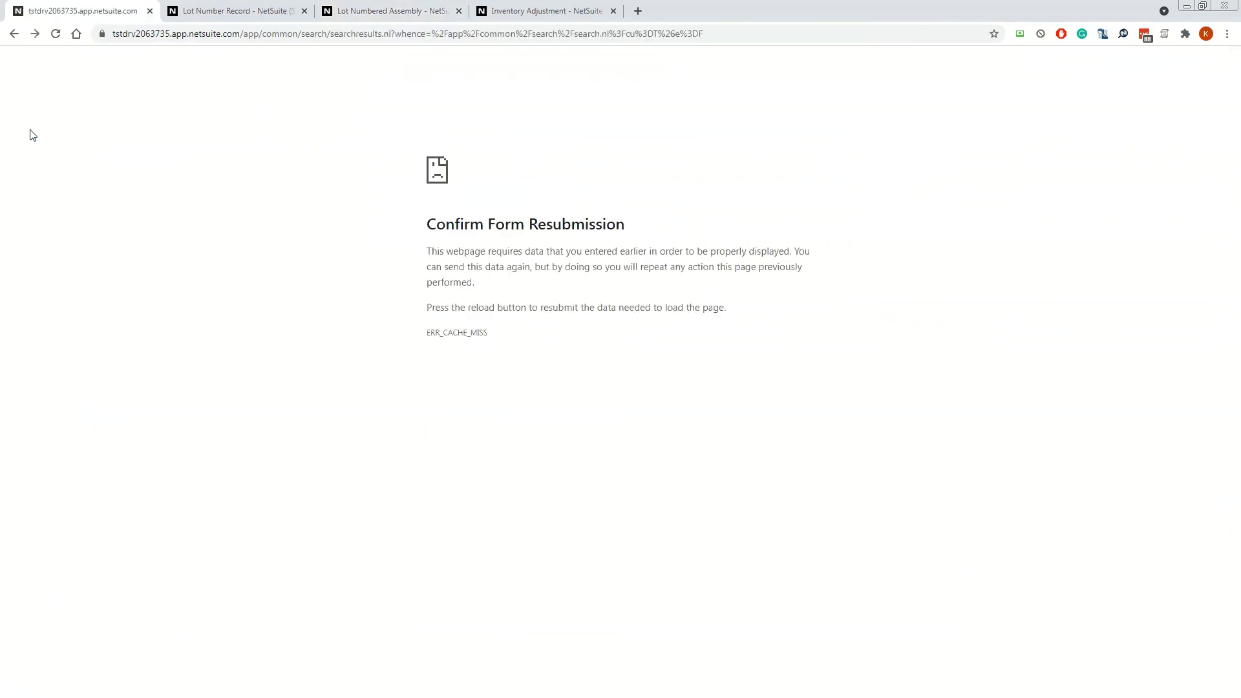
left_click(14, 33)
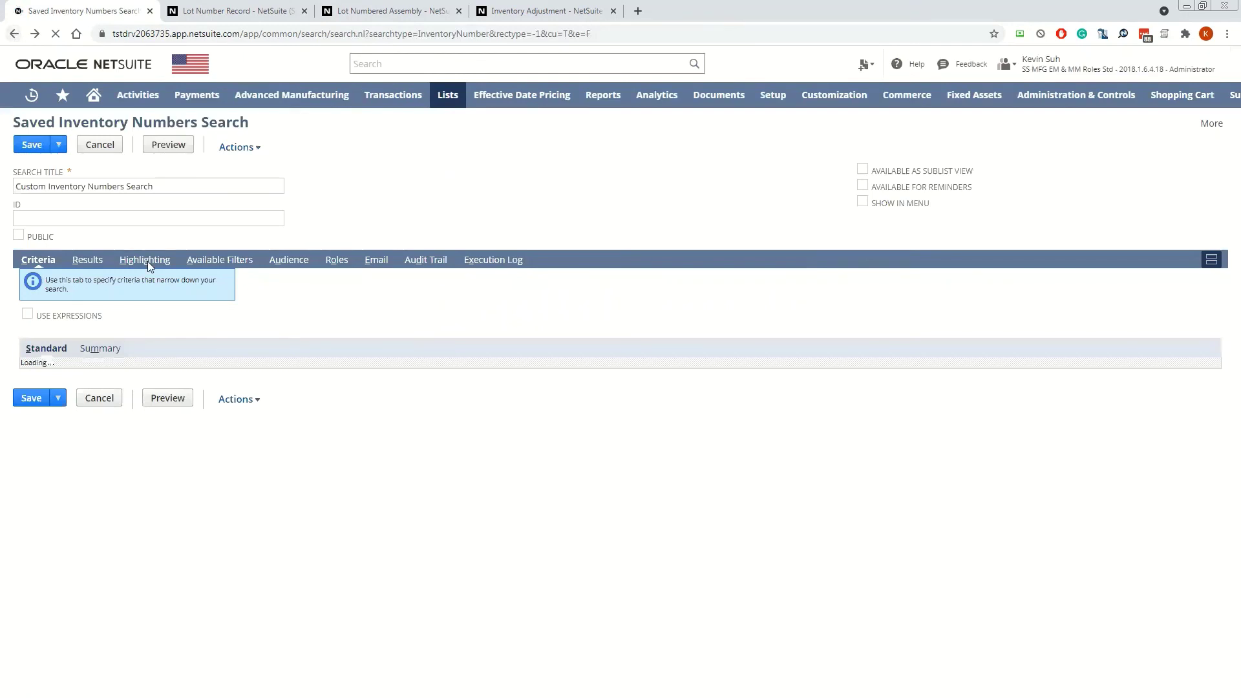
Step: Add an Item criterion set to none of - None - to the saved inventory numbers search
left_click(82, 388)
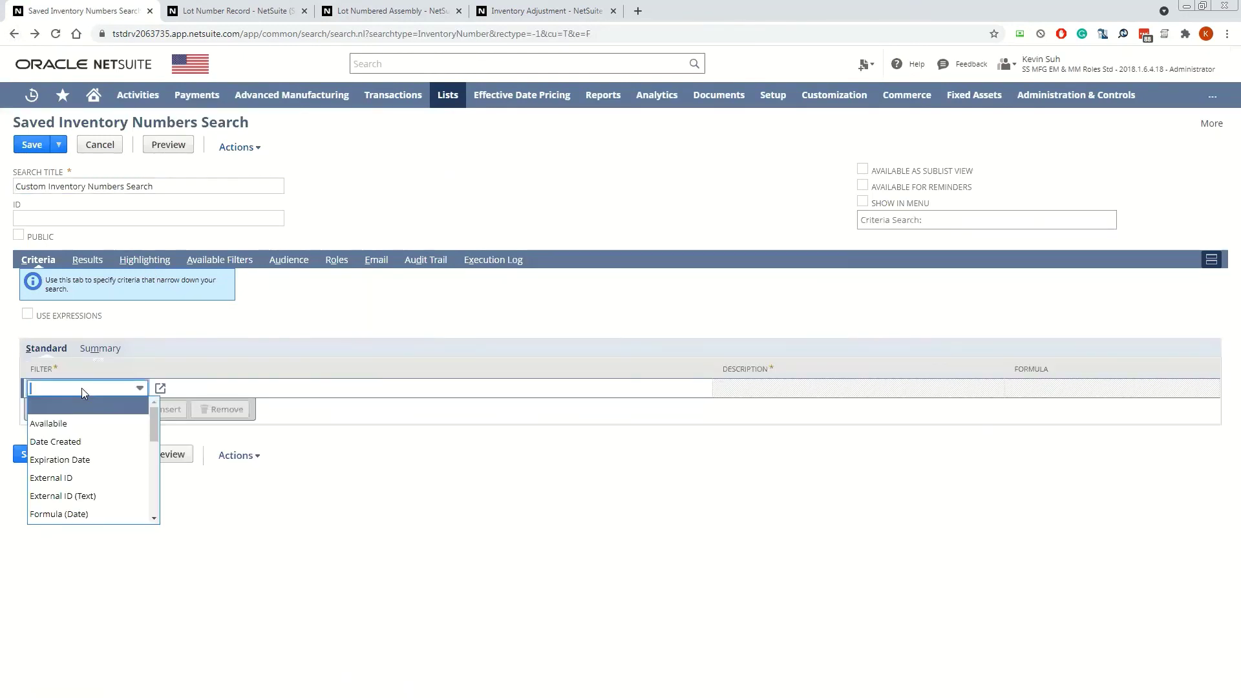
type("it")
left_click(94, 477)
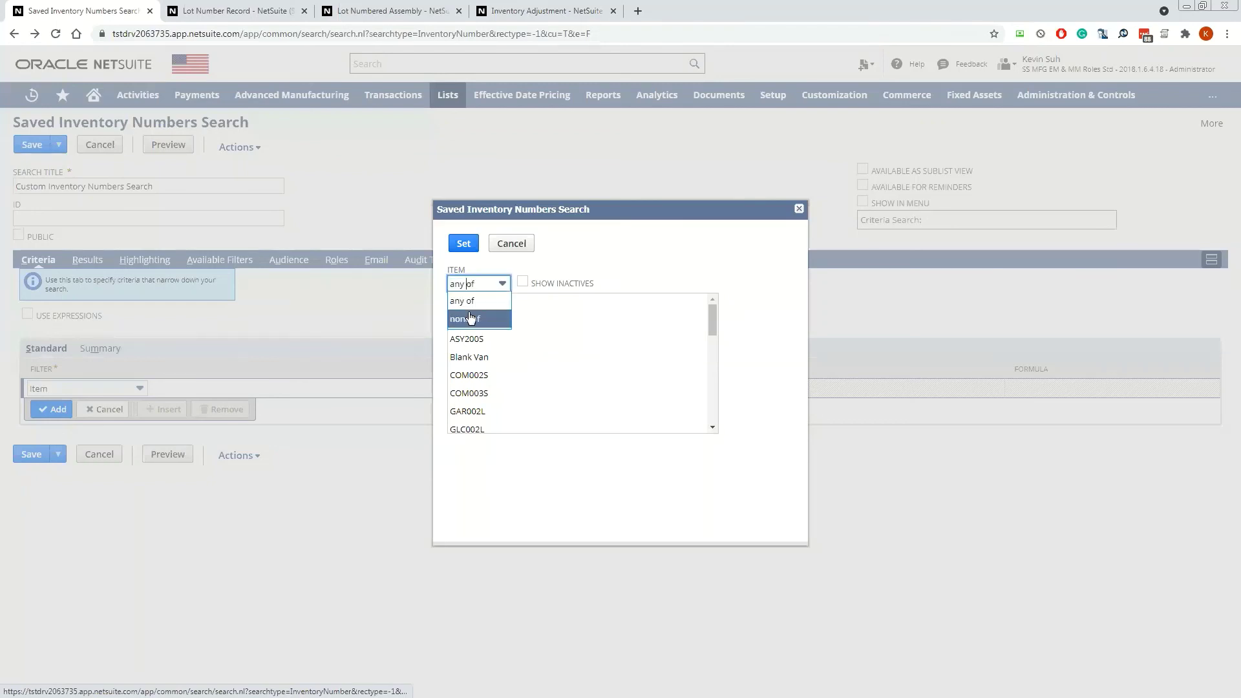
left_click(465, 319)
left_click(464, 243)
Step: Add an On Hand less than 0 criterion and preview the search results
left_click(71, 404)
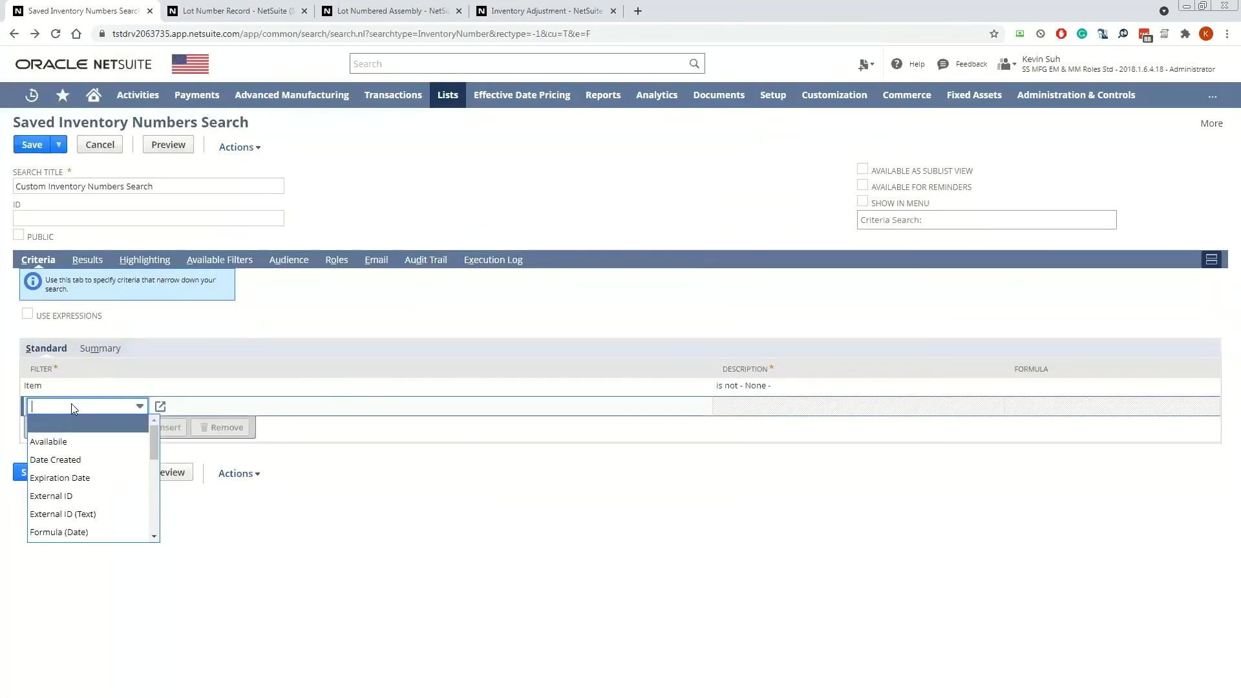
type("On Hand")
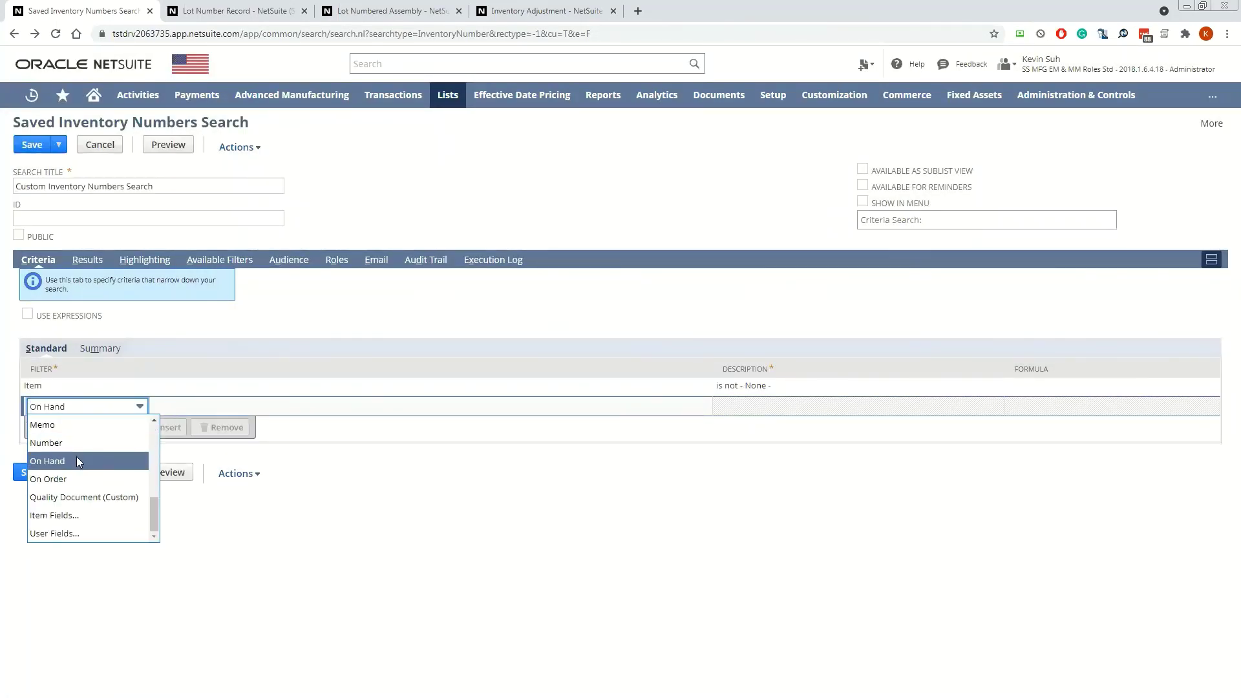
left_click(77, 457)
left_click(491, 286)
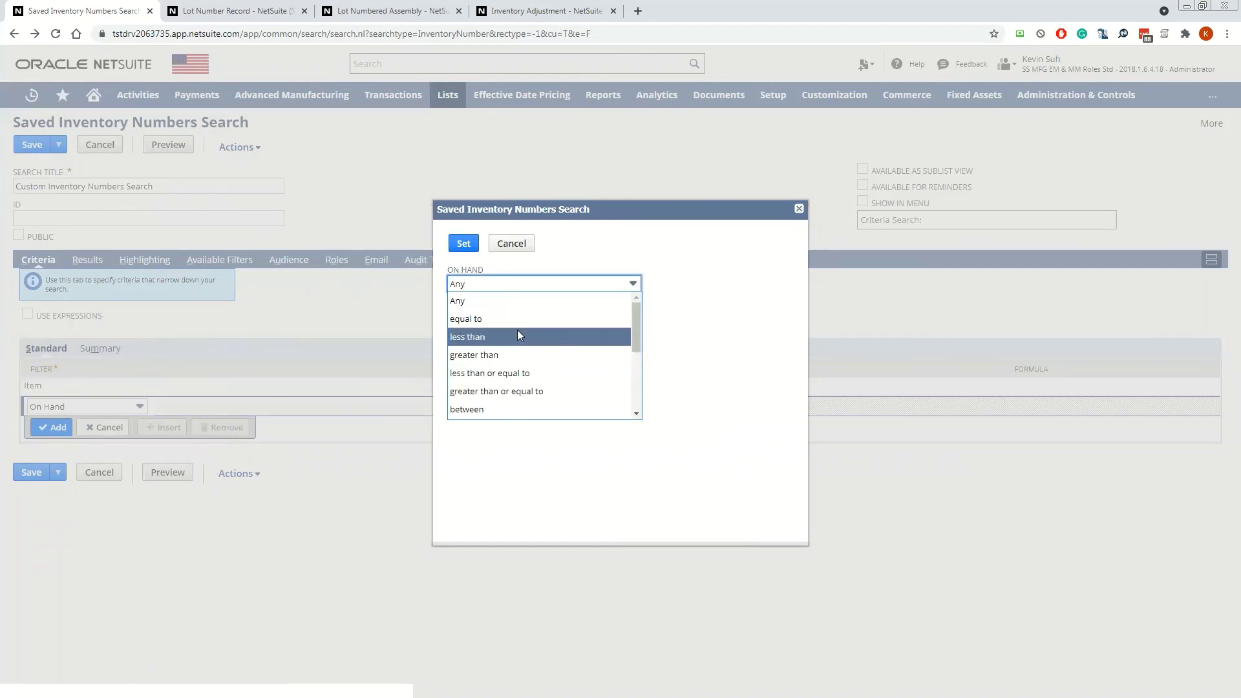
left_click(517, 336)
left_click(501, 317)
type("0")
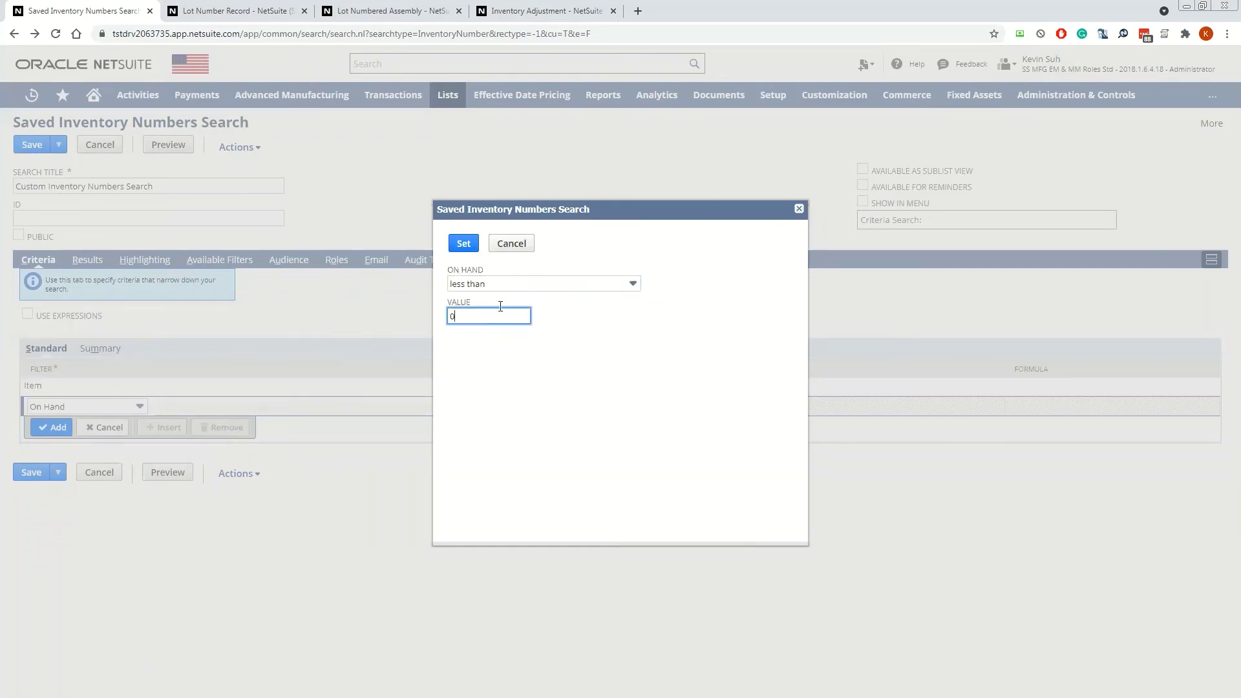
left_click(463, 243)
left_click(168, 144)
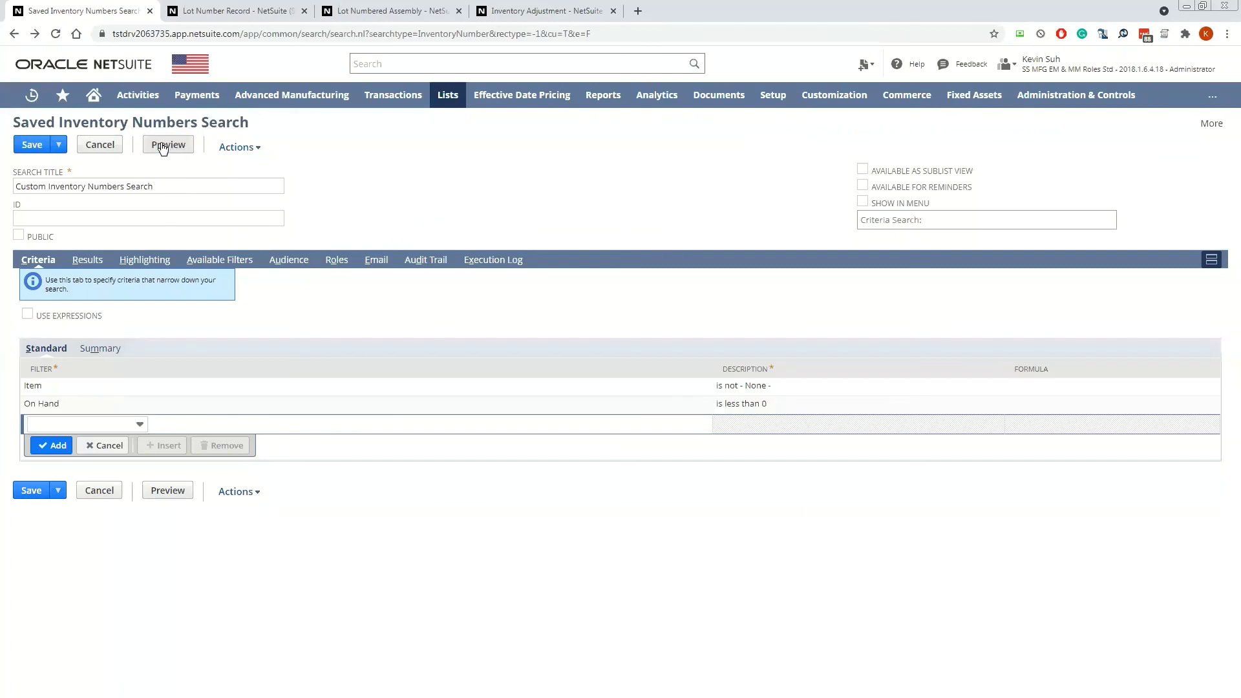